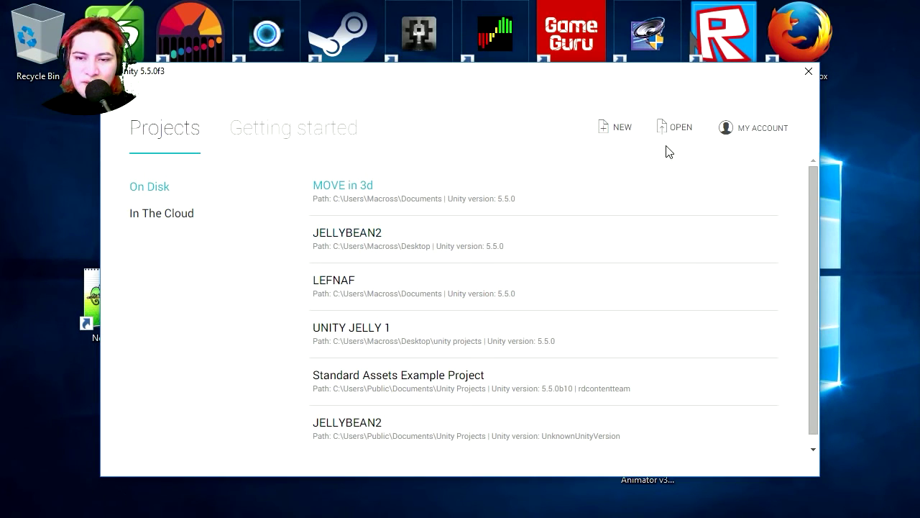
Step: Open the existing COLLISIONS project from disk via the Unity launcher
left_click(677, 131)
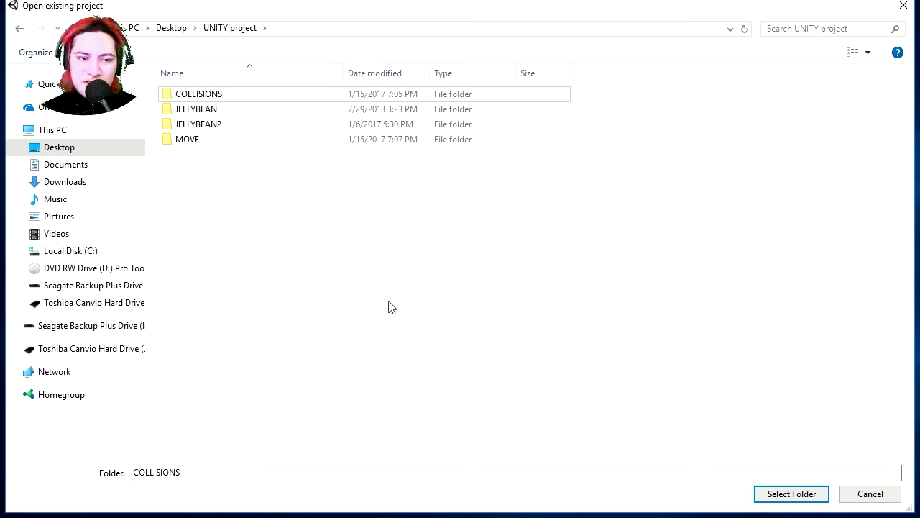
left_click(222, 98)
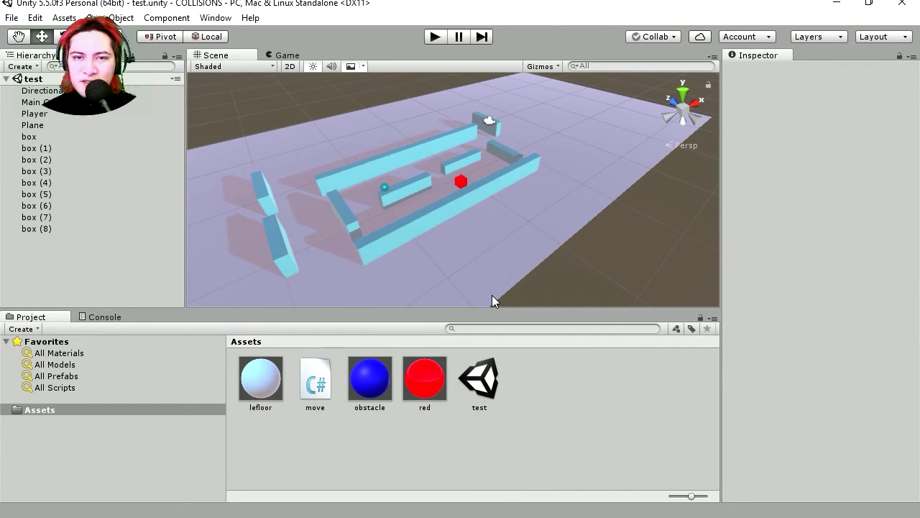
left_click(436, 36)
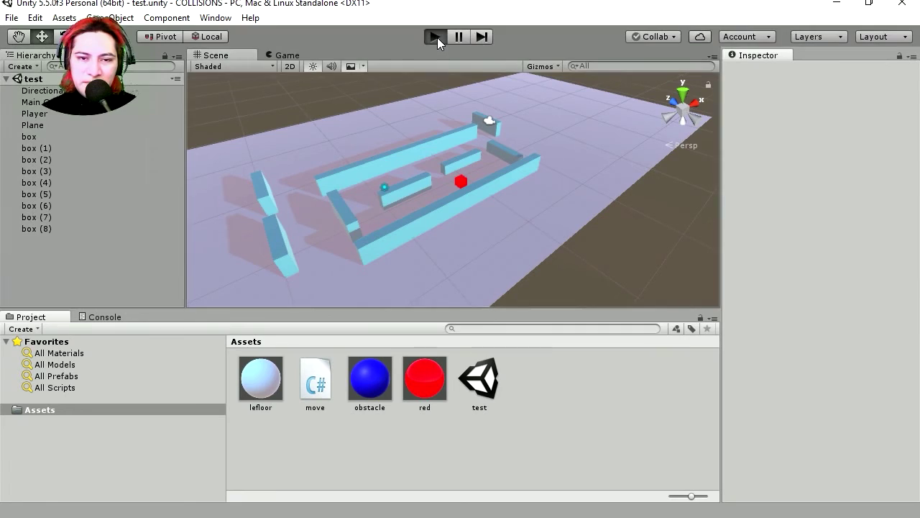
key("Left")
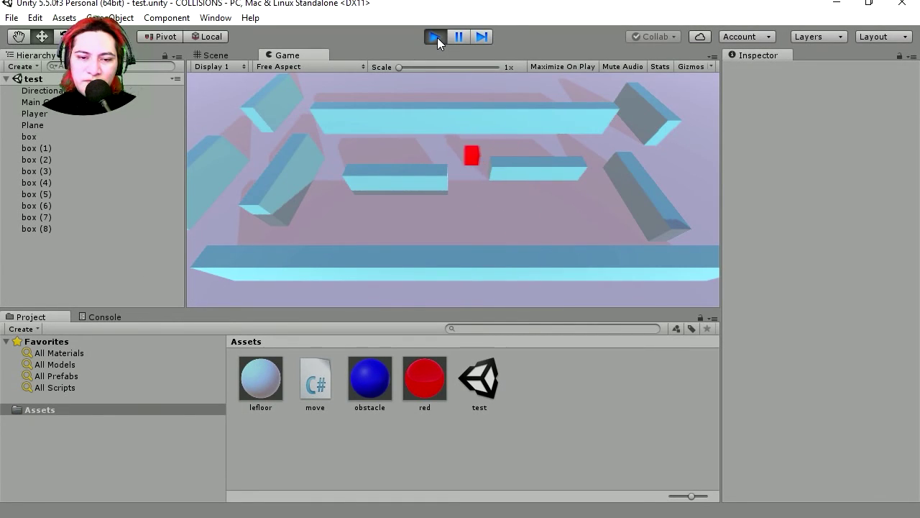
key("Down")
key("Right")
key("Left")
key("Left")
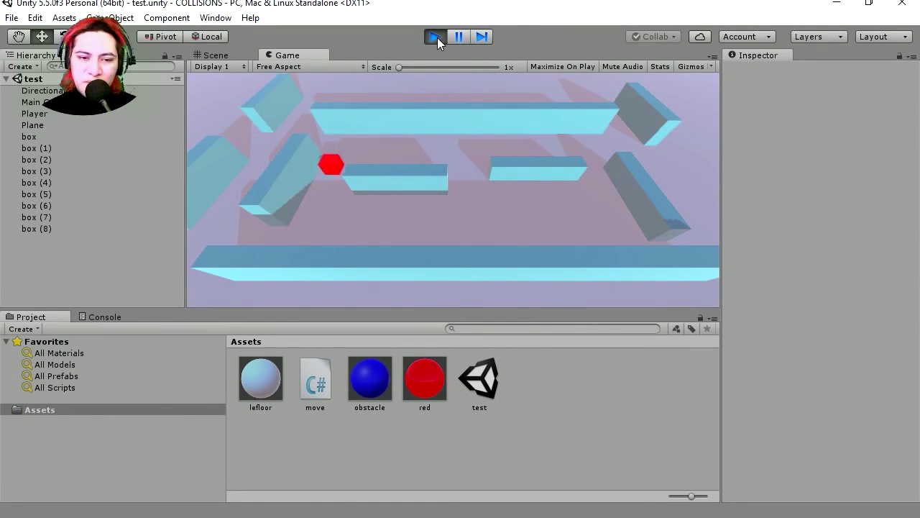
key("Down")
key("Right")
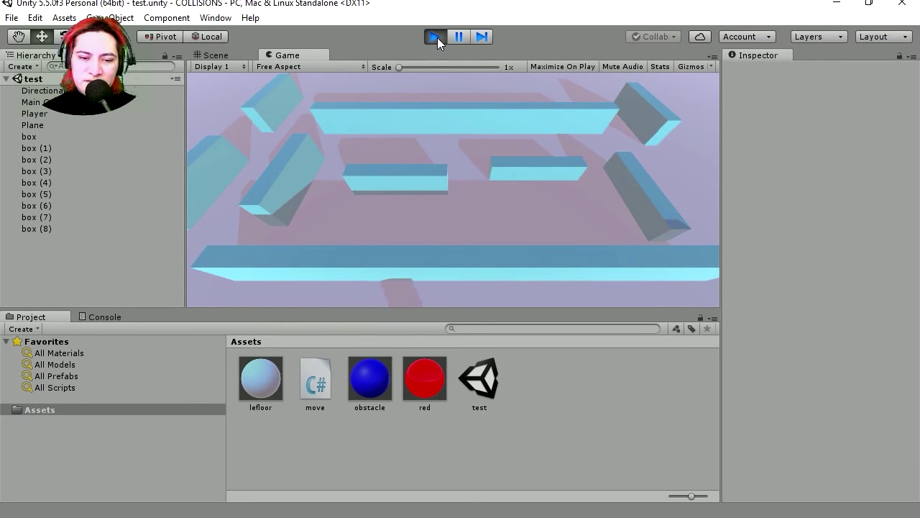
key("Down")
key("Up")
key("Left")
key("Down")
key("Left")
key("Up")
key("Left")
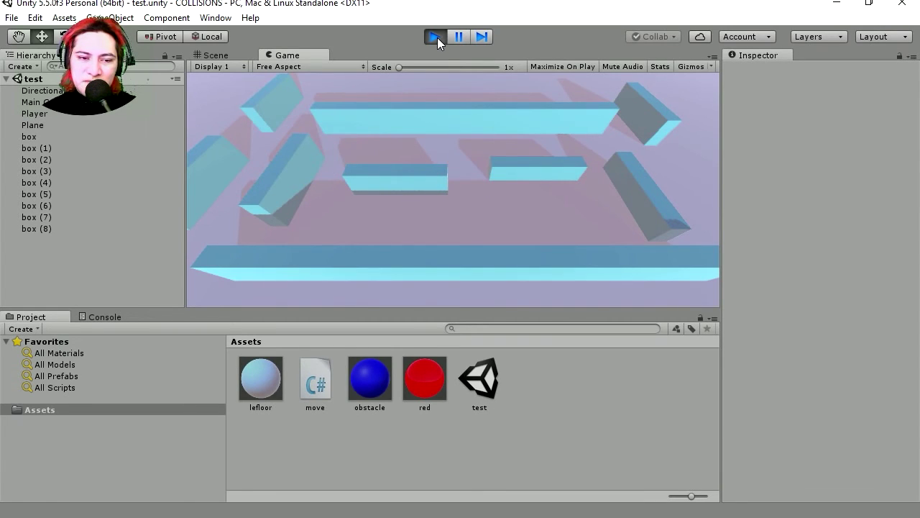
key("Down")
key("Right")
key("Right")
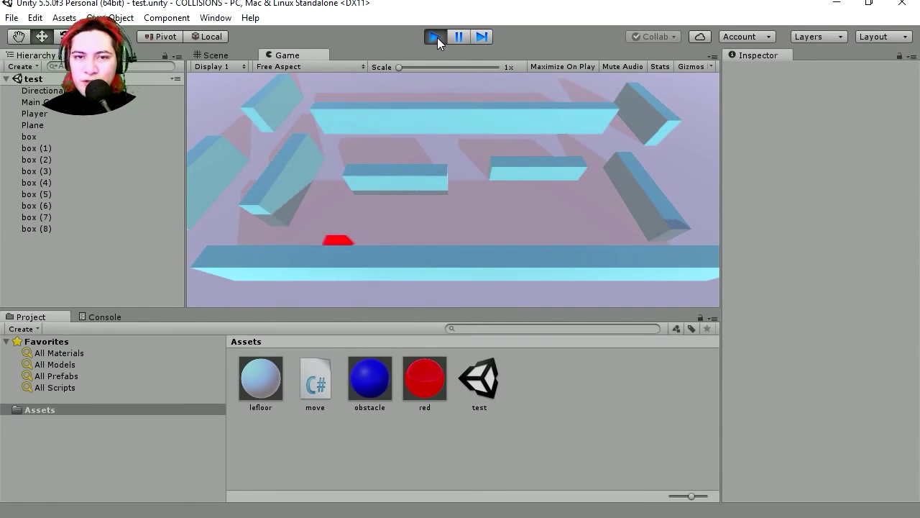
left_click(437, 37)
left_click_drag(421, 236, 425, 214, "alt")
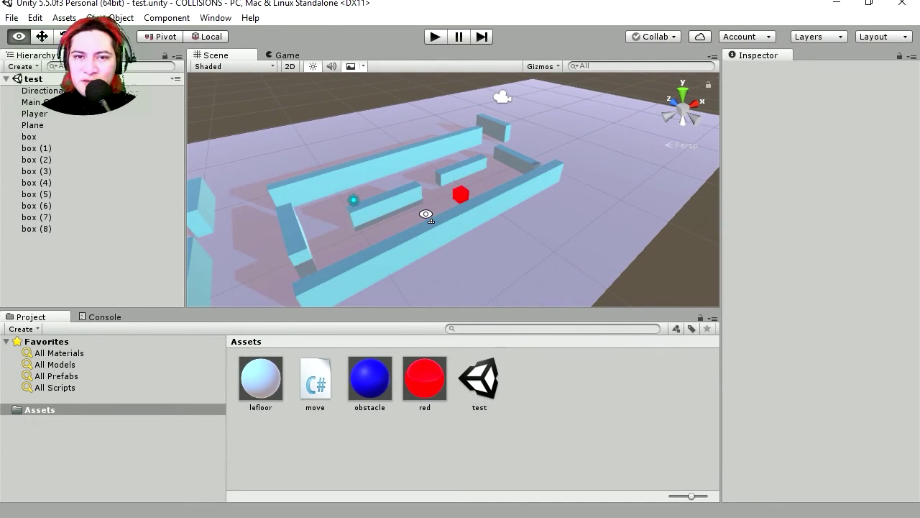
left_click_drag(426, 214, 365, 209, "alt")
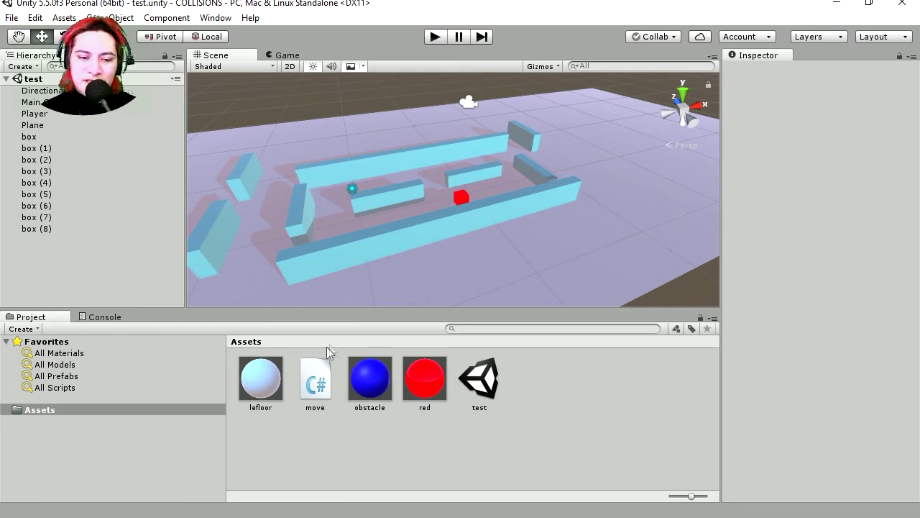
left_click(315, 370)
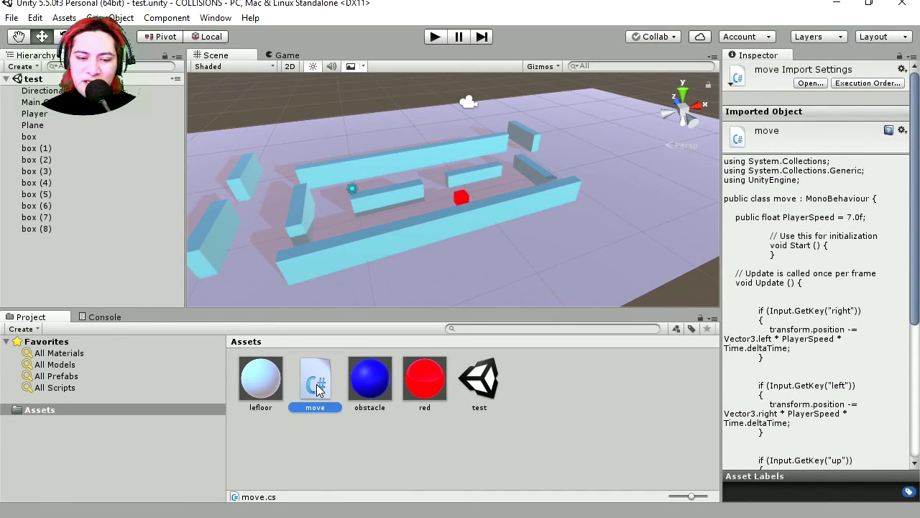
Step: Open move.cs in Visual Studio and scroll to the PlayerSpeed field
double_click(316, 388)
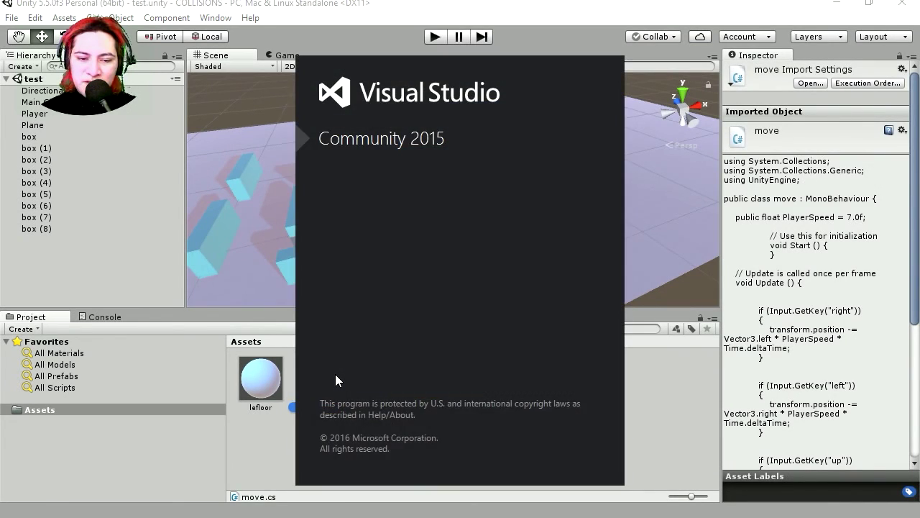
scroll(351, 371, "down", 2)
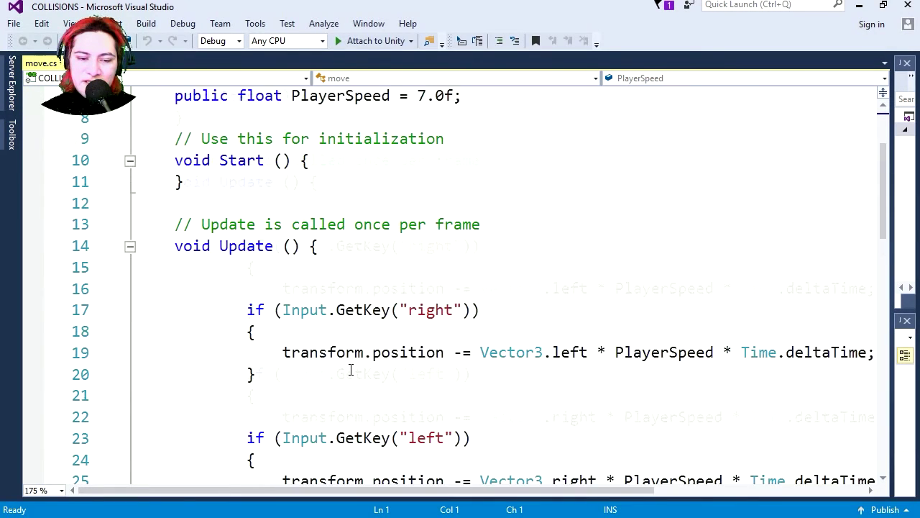
scroll(351, 370, "down", 4)
scroll(351, 370, "down", 2)
scroll(351, 371, "down", 2)
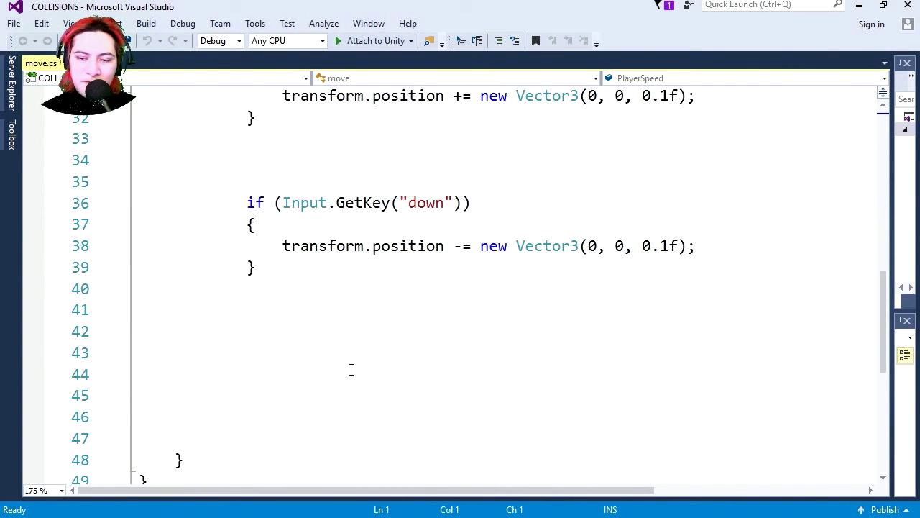
scroll(350, 369, "up", 10)
Step: Declare 'public bool stopright;' under PlayerSpeed and save move.cs
left_click(479, 225)
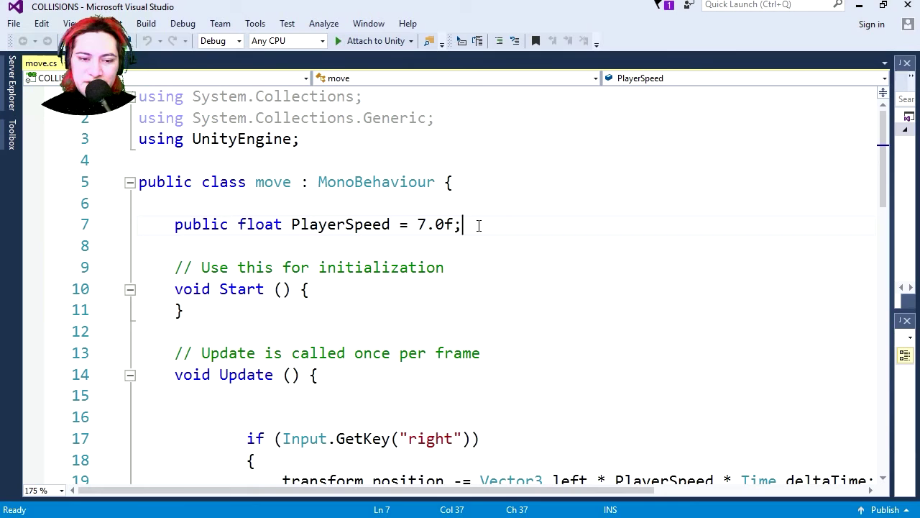
key("Return")
key("Return")
scroll(316, 288, "up", 1, "ctrl")
scroll(321, 295, "up", 3, "ctrl")
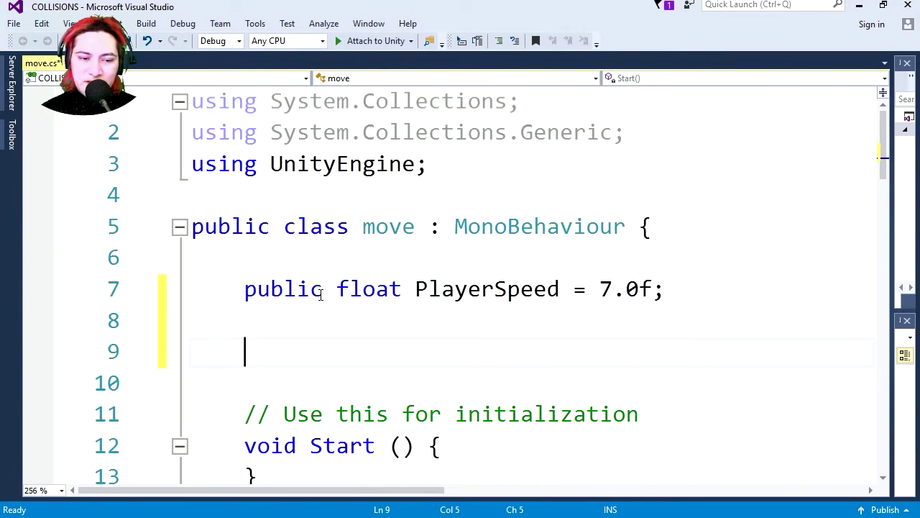
scroll(320, 295, "down", 1)
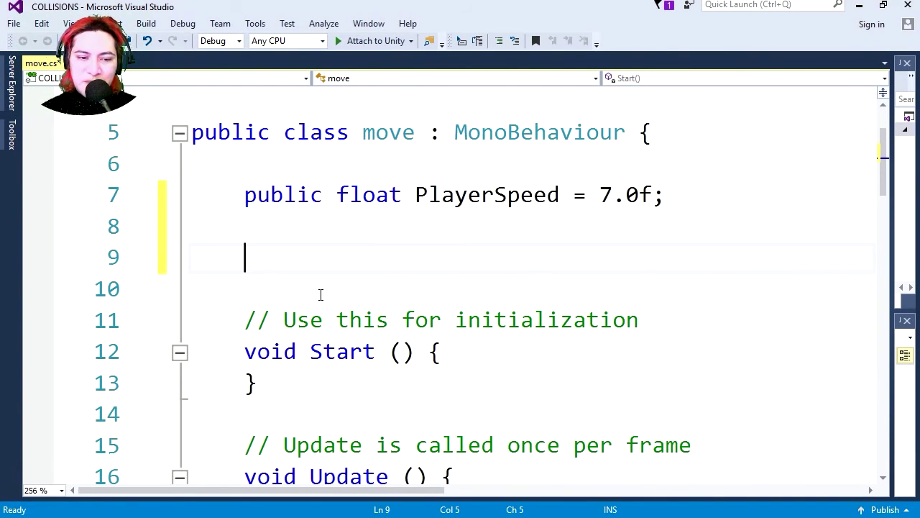
scroll(320, 294, "up", 2, "ctrl")
key("BackSpace")
key("BackSpace")
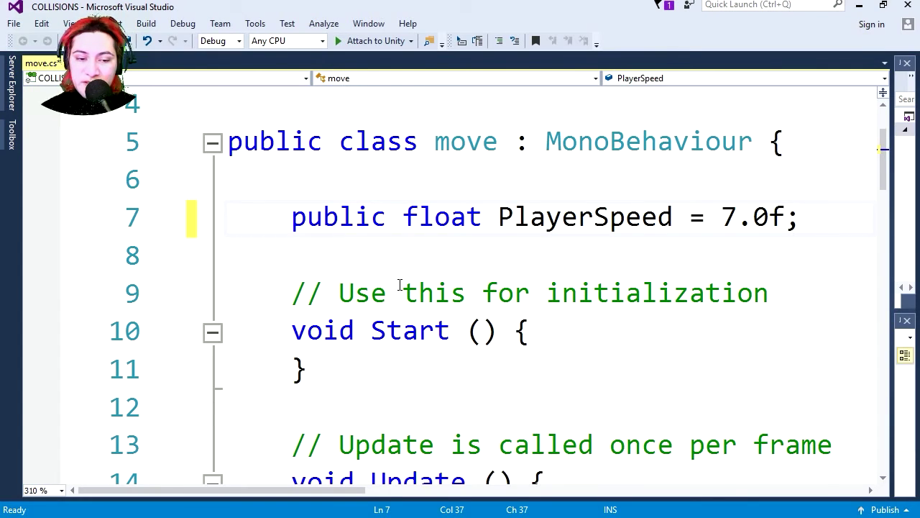
key("Return")
type("public ")
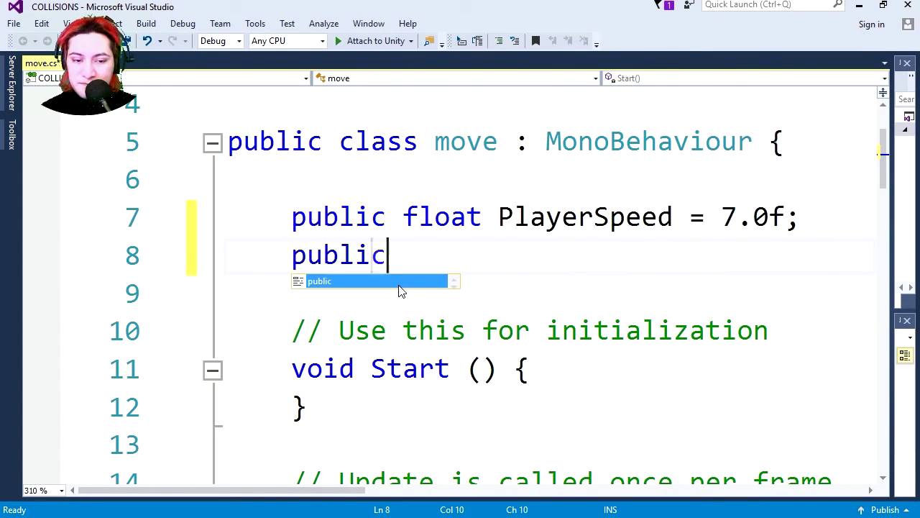
type(" boo")
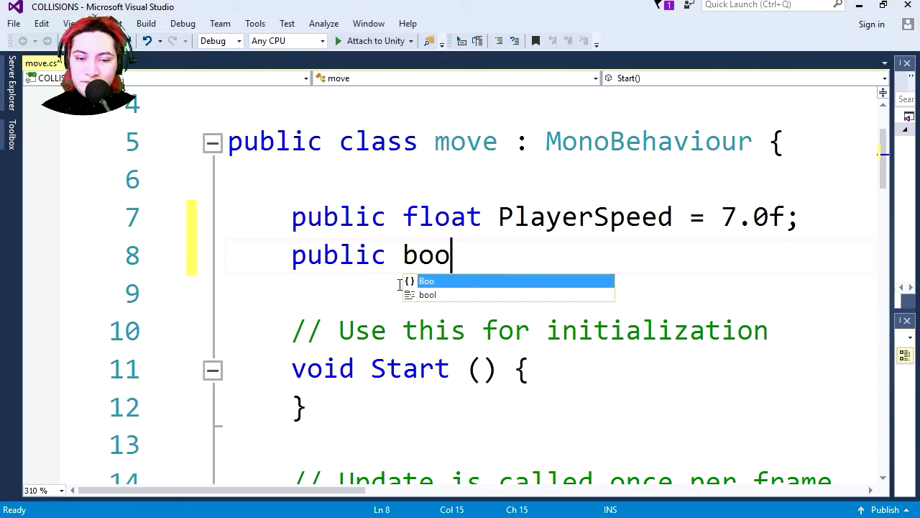
type("l ")
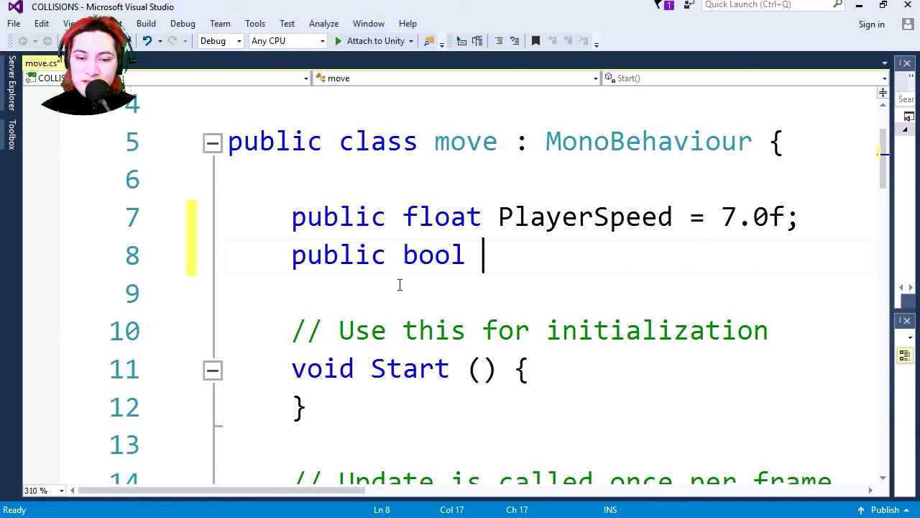
type("stoi")
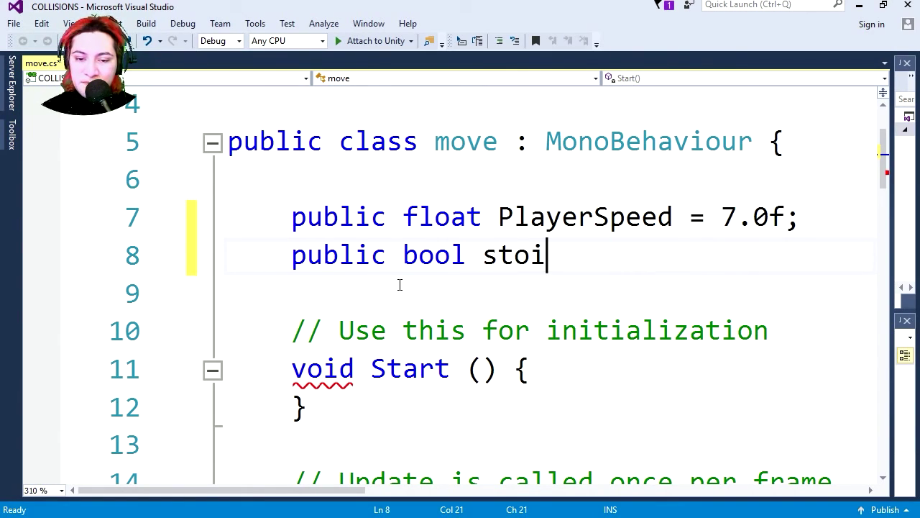
key("BackSpace")
type("pright")
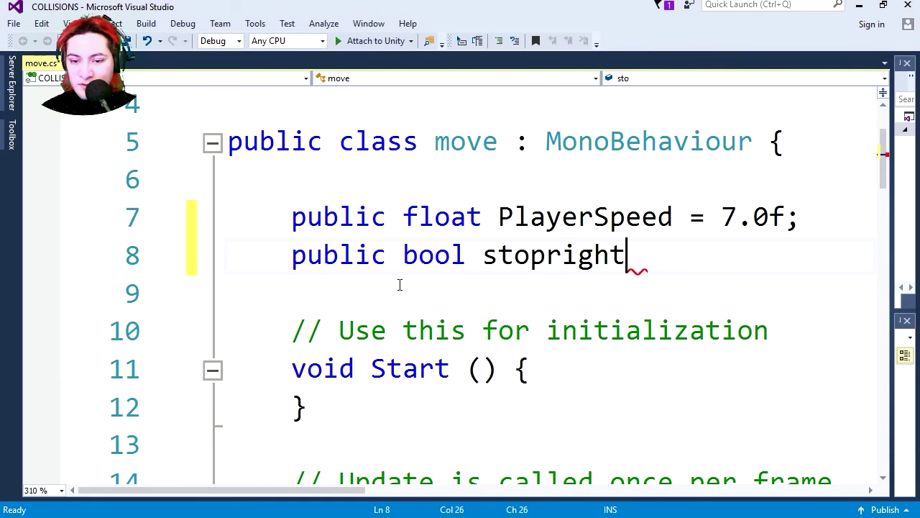
type(";")
key("ctrl+s")
key("alt+Tab")
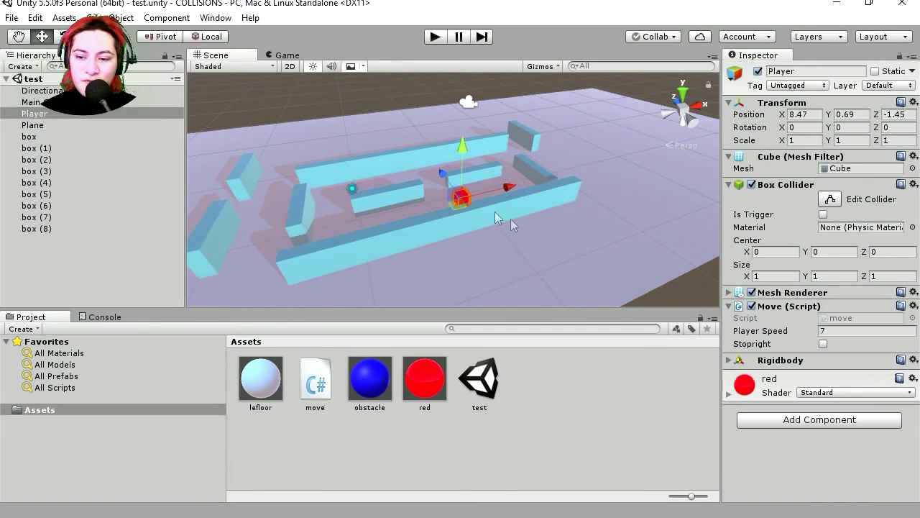
Step: Tick Stopright on the Player's Move (Script) component
left_click(823, 344)
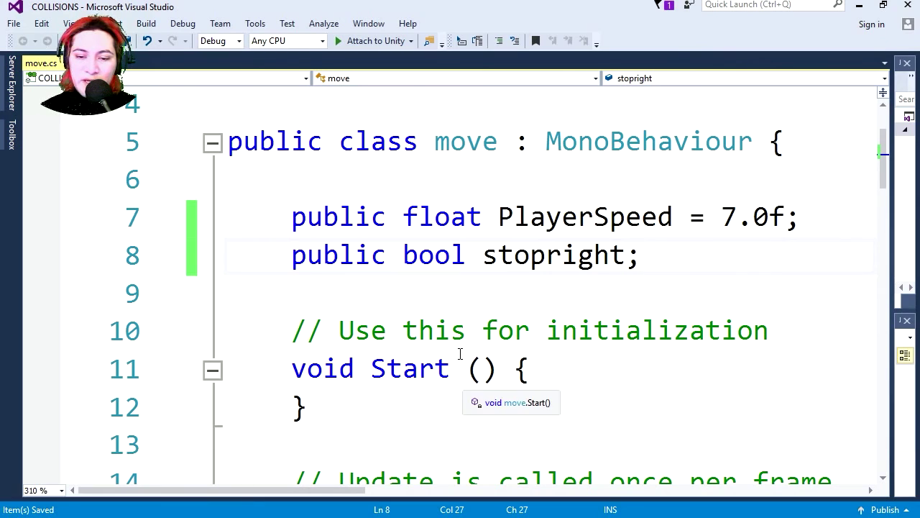
Step: Add a FixedUpdate method below the stopright declaration
left_click(402, 287)
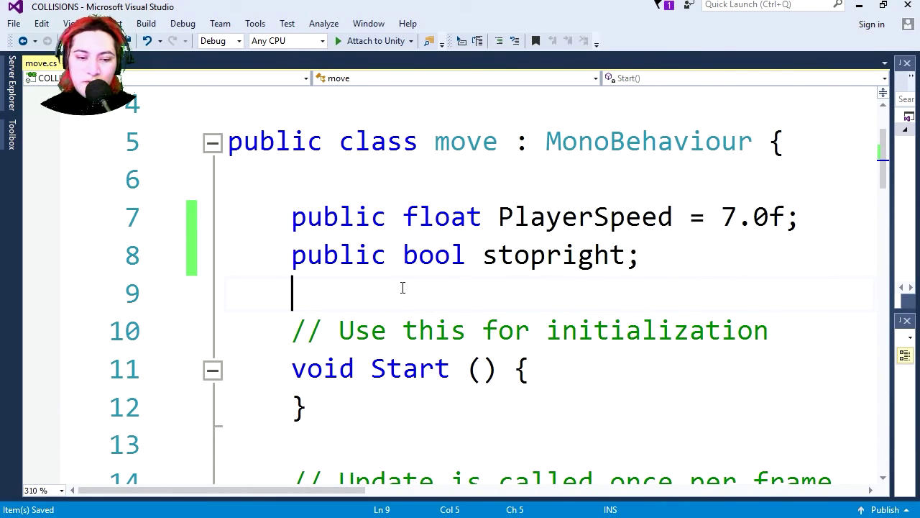
key("Return")
key("Return")
type("voic")
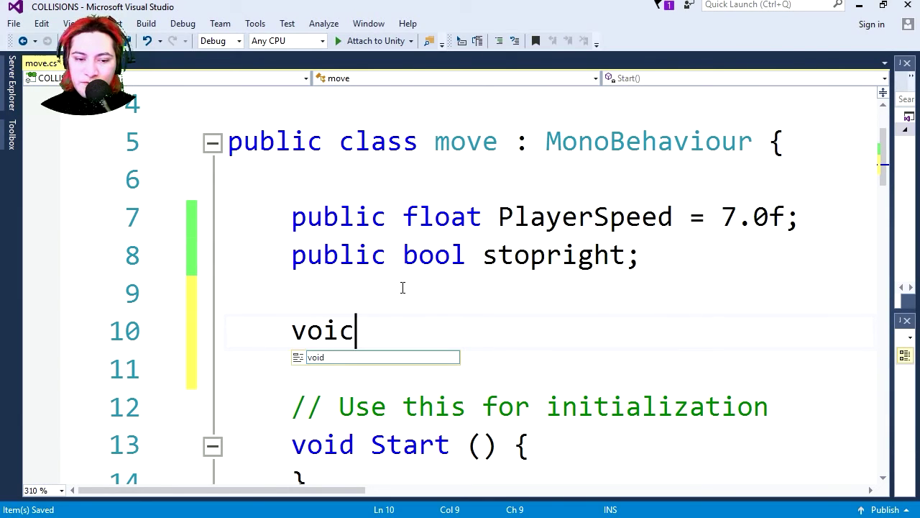
key("BackSpace")
type("d fixe")
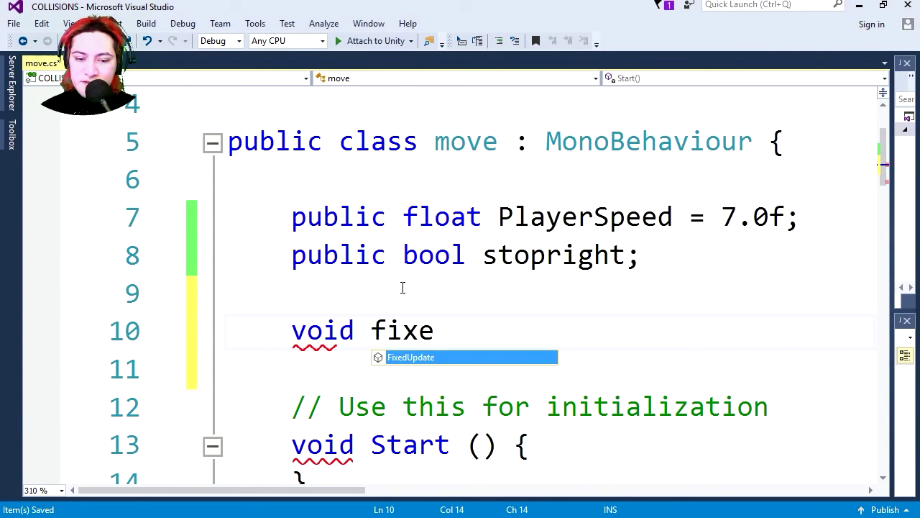
key("Return")
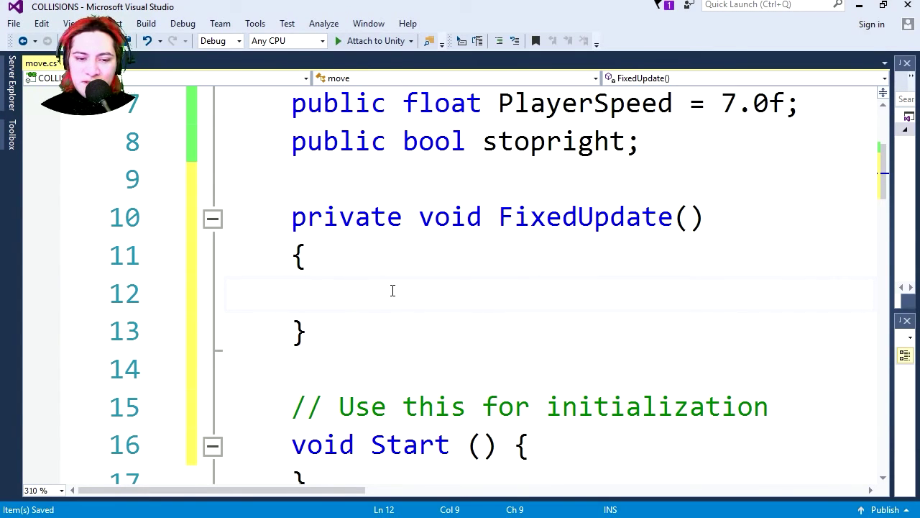
Step: Begin the statement stopright = Physics.Raycast(transform.position inside FixedUpdate
type("stop")
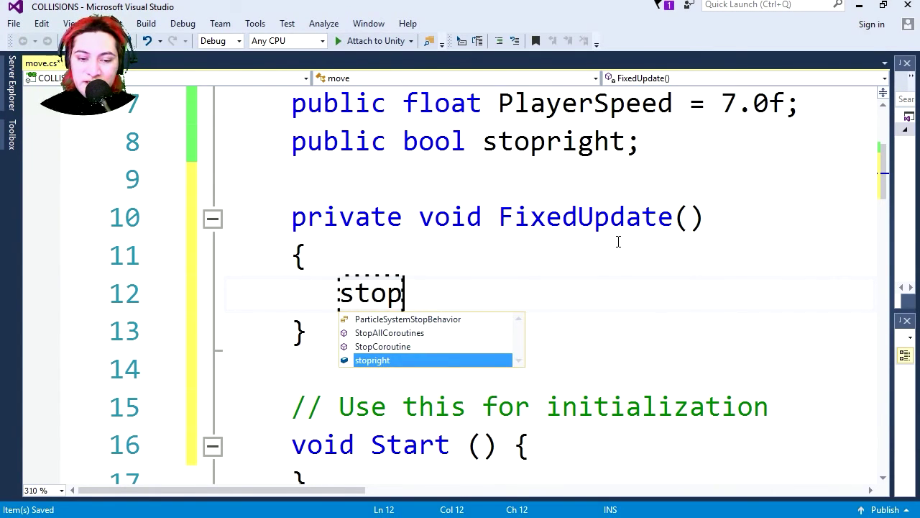
key("Tab")
type("= ")
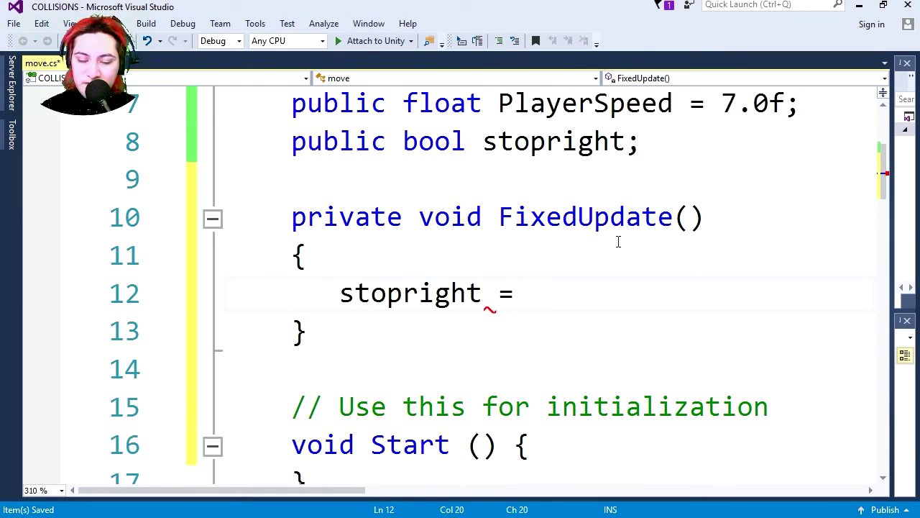
type("Phyi")
key("BackSpace")
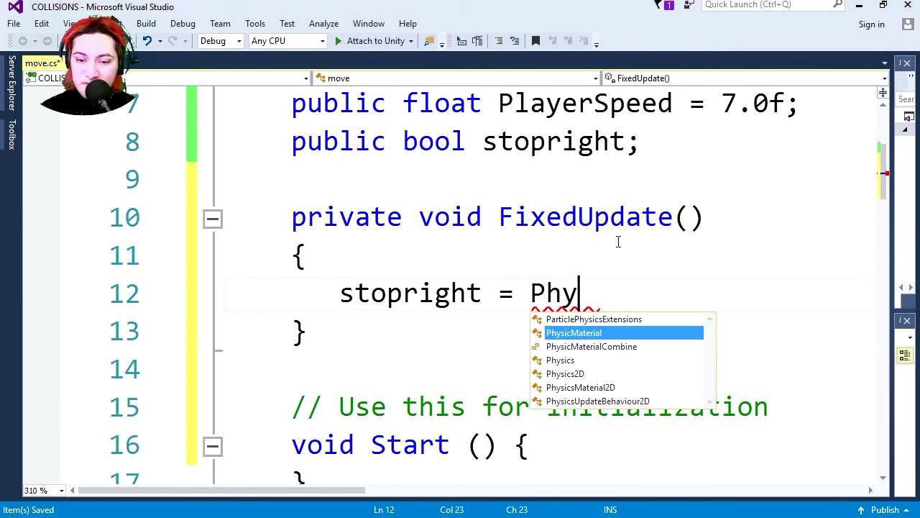
type("sics.")
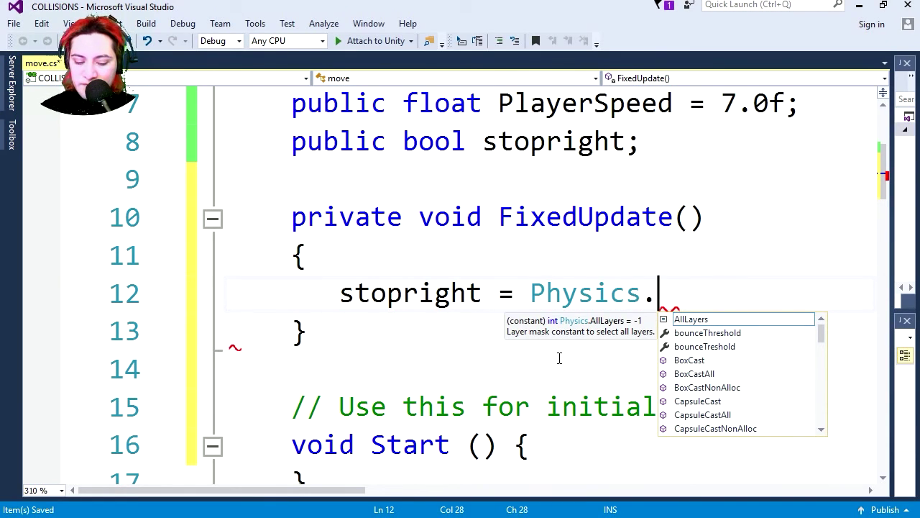
type("Ray")
key("Tab")
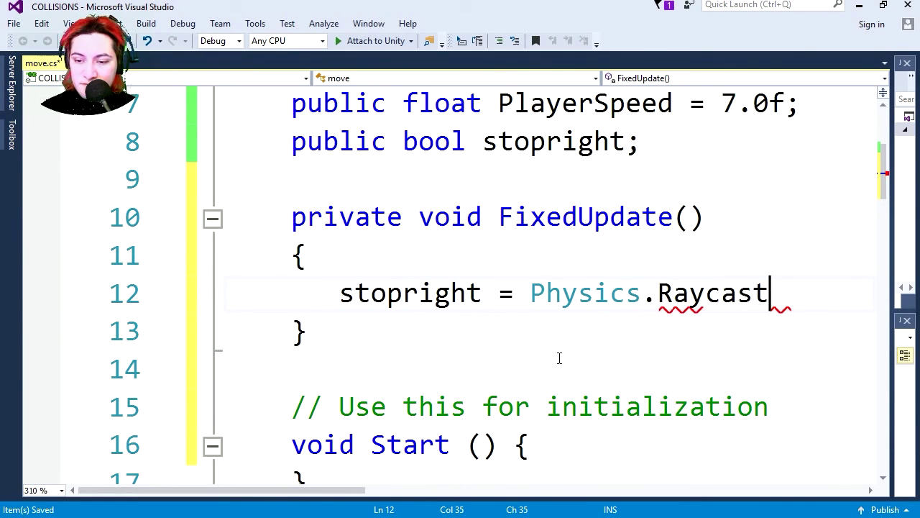
type("(")
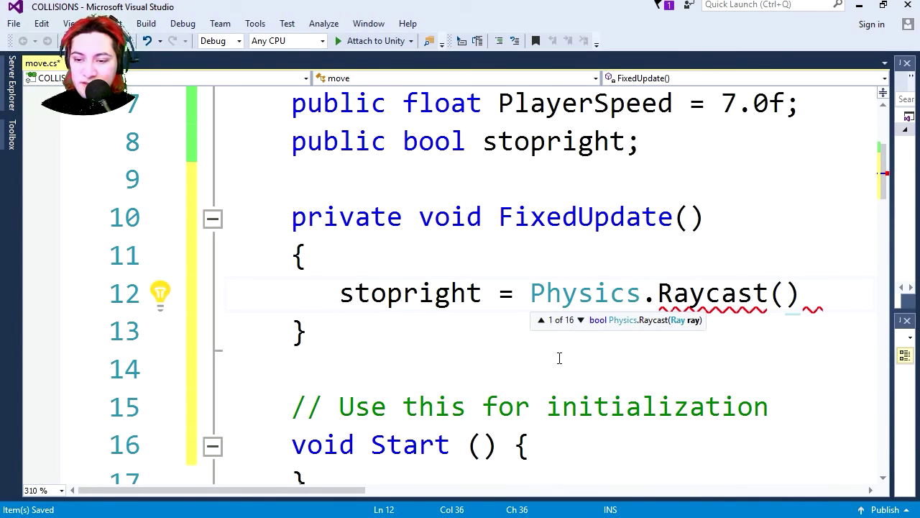
key("Right")
type(";")
key("Left")
key("Left")
type("t")
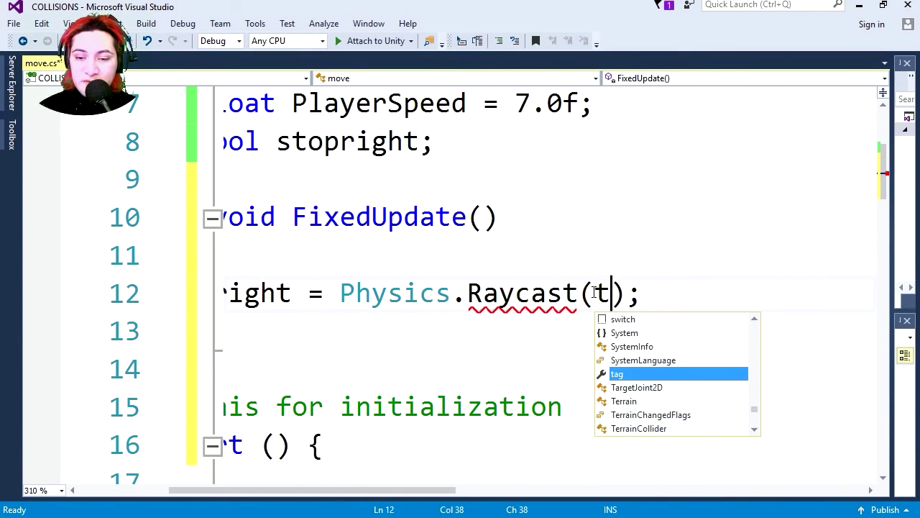
type("ra")
key("Tab")
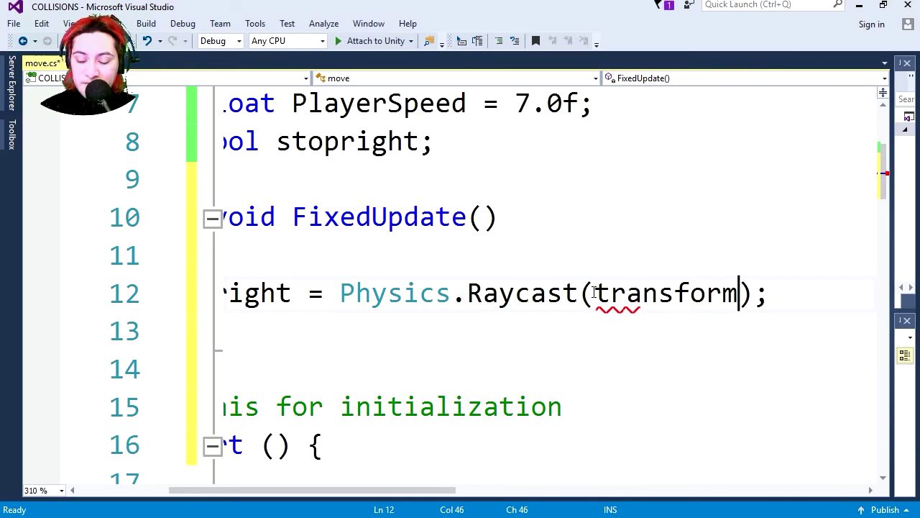
type(".pos")
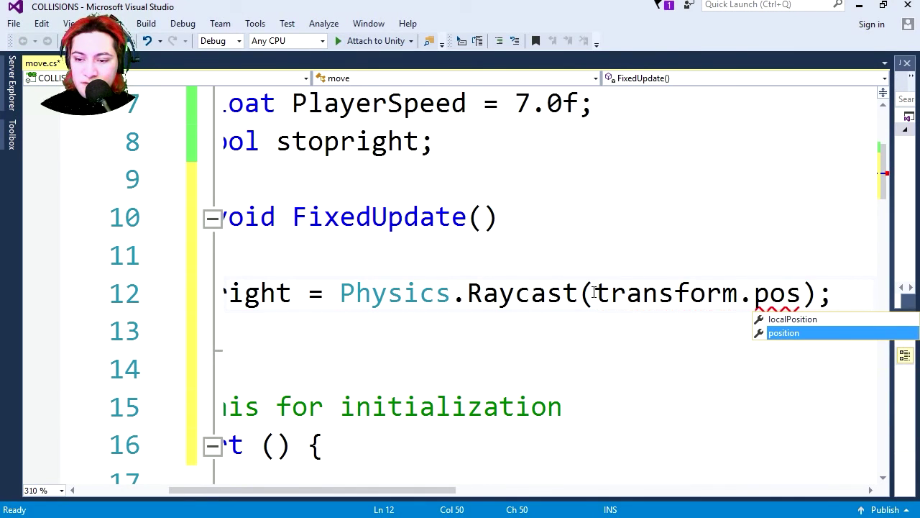
key("Tab")
Step: Finish the raycast with direction Vector3.right and length .67f
type(", ")
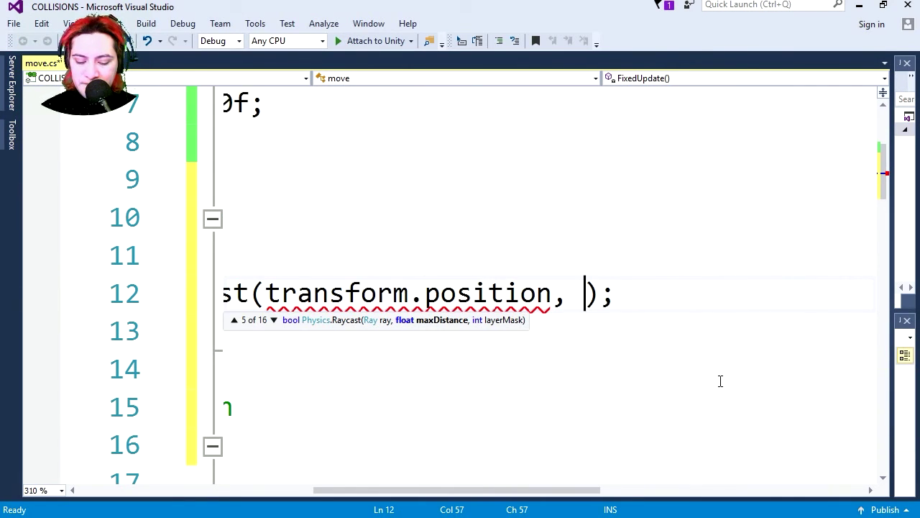
type("ve")
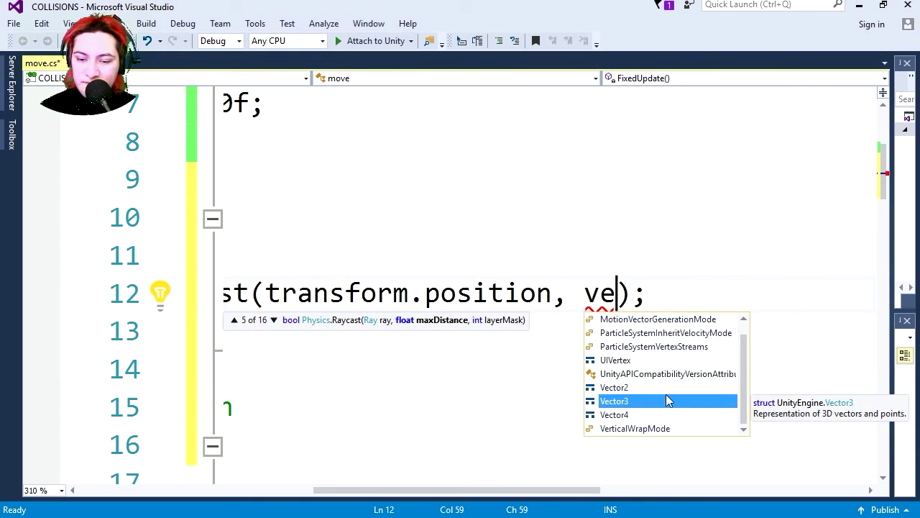
double_click(637, 408)
type(".")
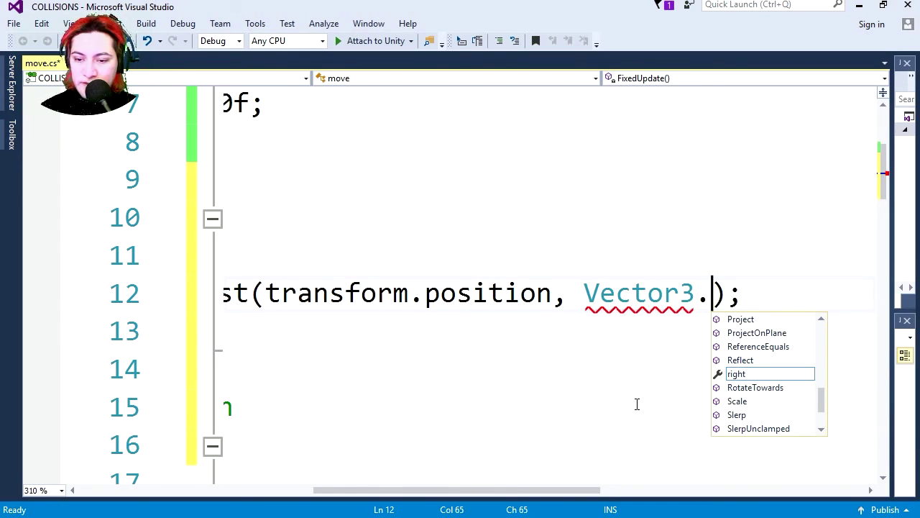
type("rugg")
key("BackSpace")
key("BackSpace")
key("BackSpace")
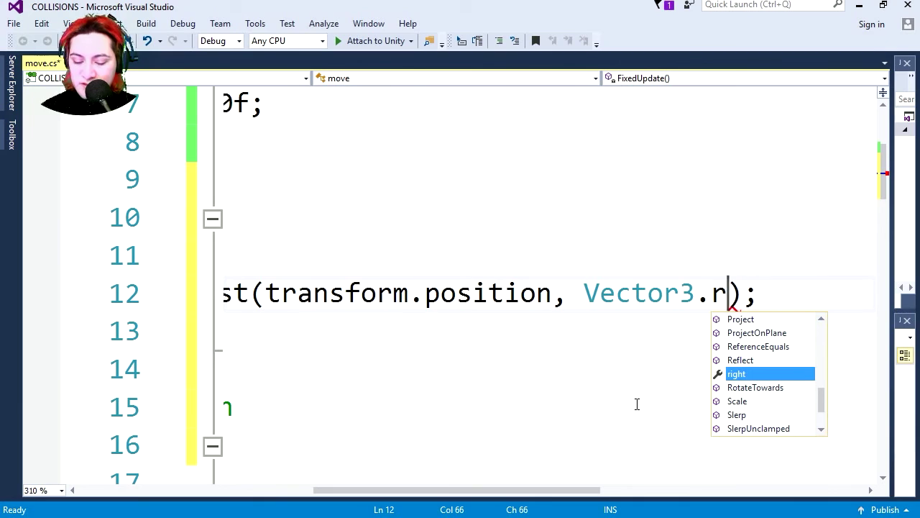
type("ight, ")
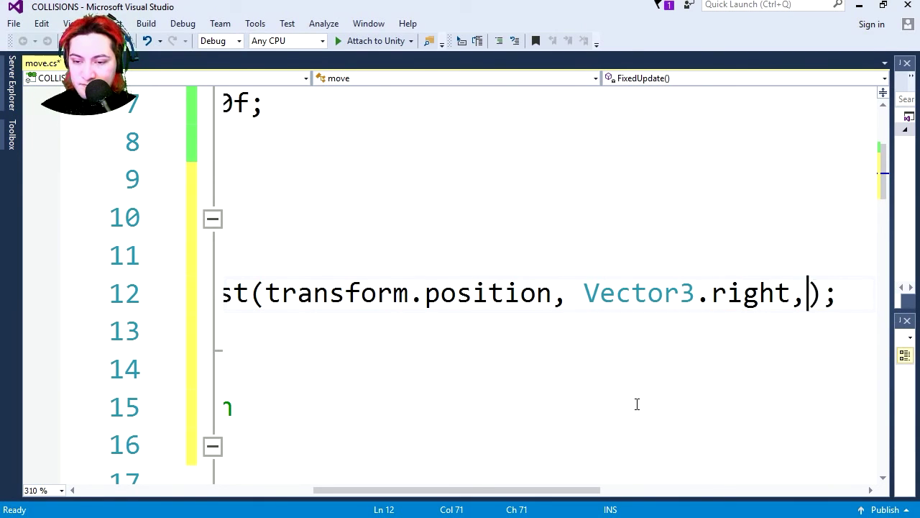
type("67")
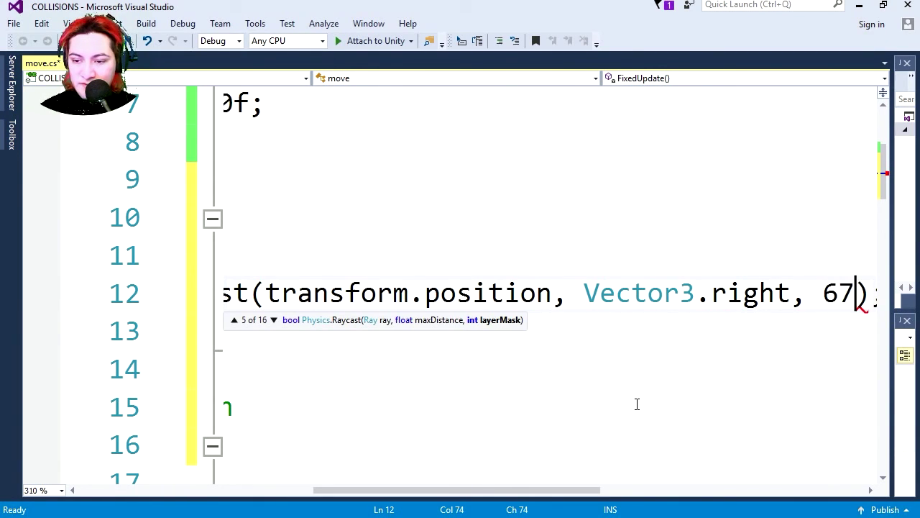
type(".")
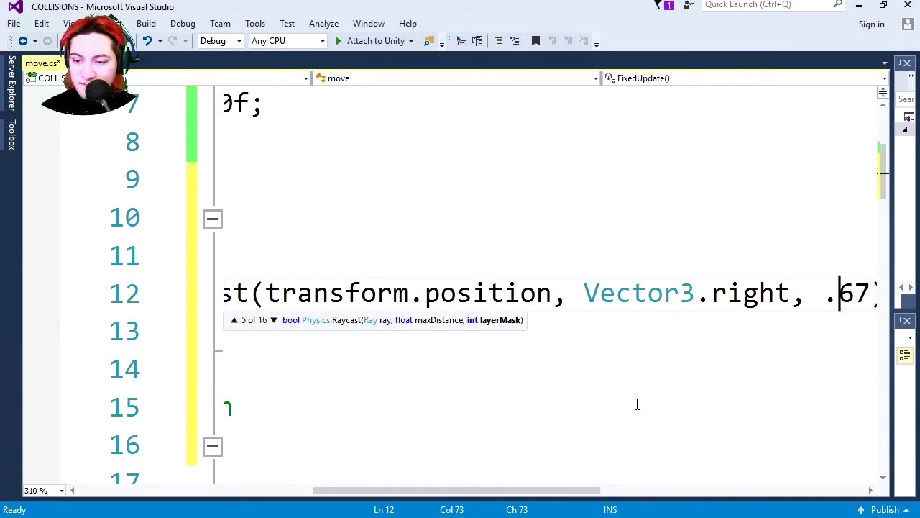
key("Right")
key("Right")
type("f")
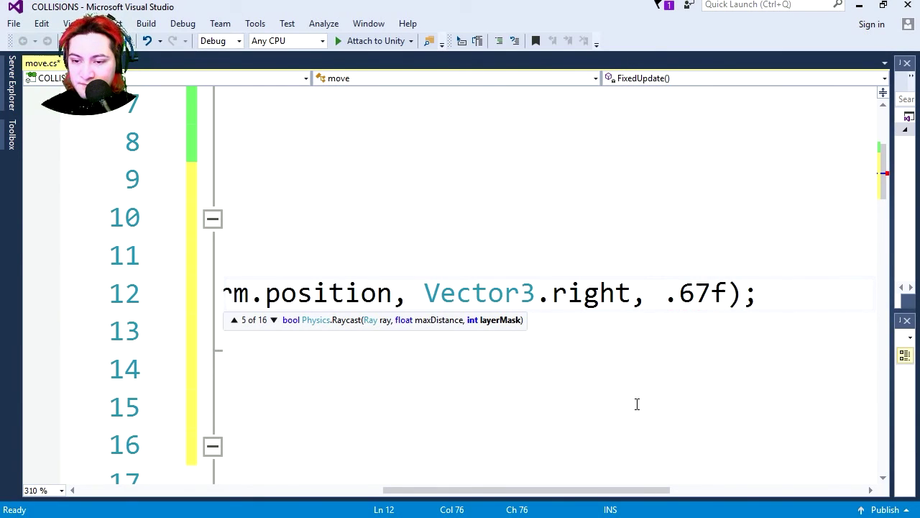
key("End")
Step: Review the finished Raycast line and save move.cs
scroll(637, 404, "down", 5, "ctrl")
left_click_drag(831, 202, 208, 203)
left_click(363, 205)
key("Down")
scroll(383, 307, "down", 1, "ctrl")
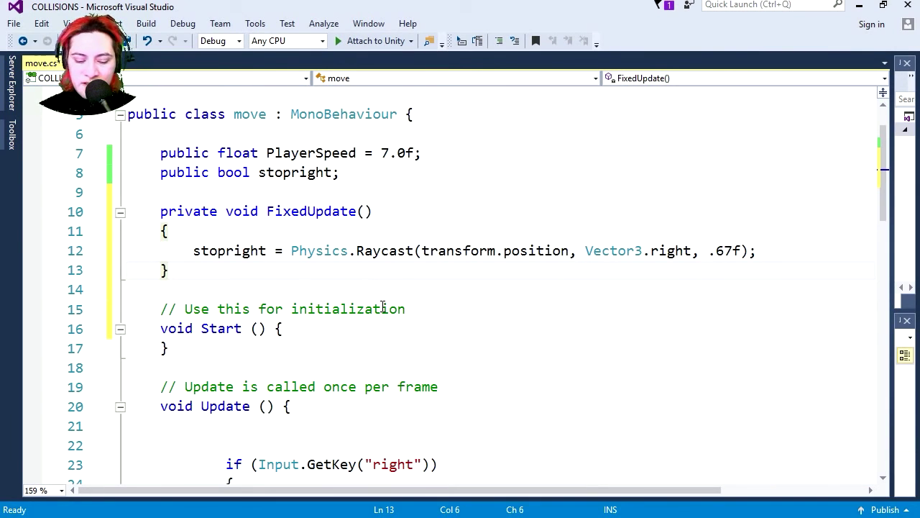
key("ctrl+s")
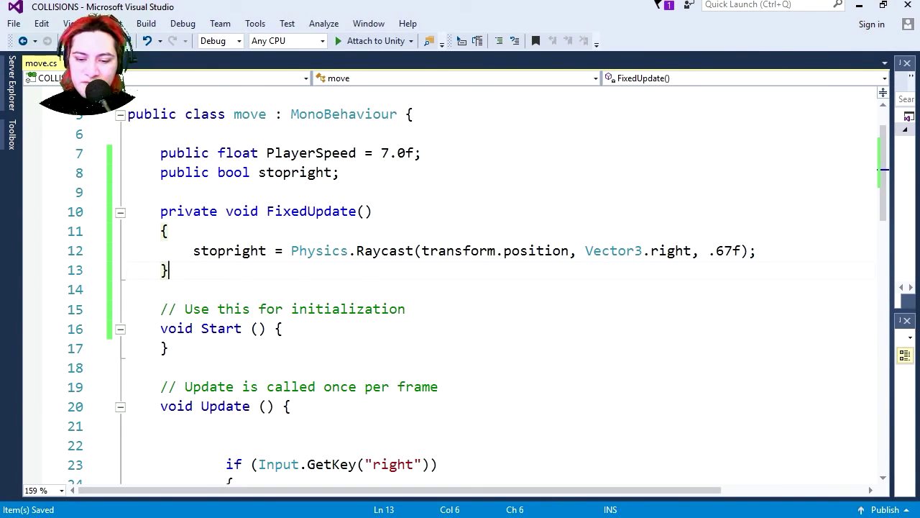
key("alt+Tab")
Step: Enter Play mode to check that Stopright ticks beside a wall
left_click(434, 36)
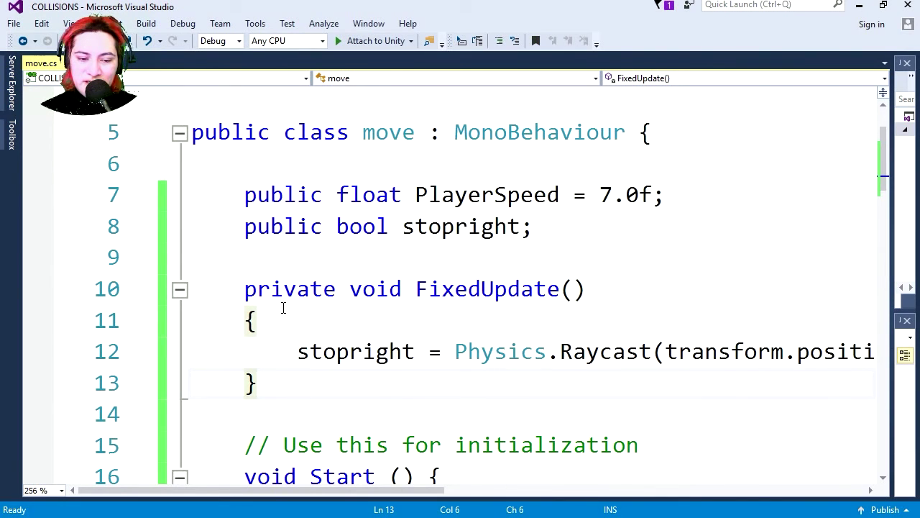
scroll(292, 284, "down", 1, "ctrl")
Step: Insert an empty if (!stopright) { } block at the top of Update
scroll(296, 269, "down", 3)
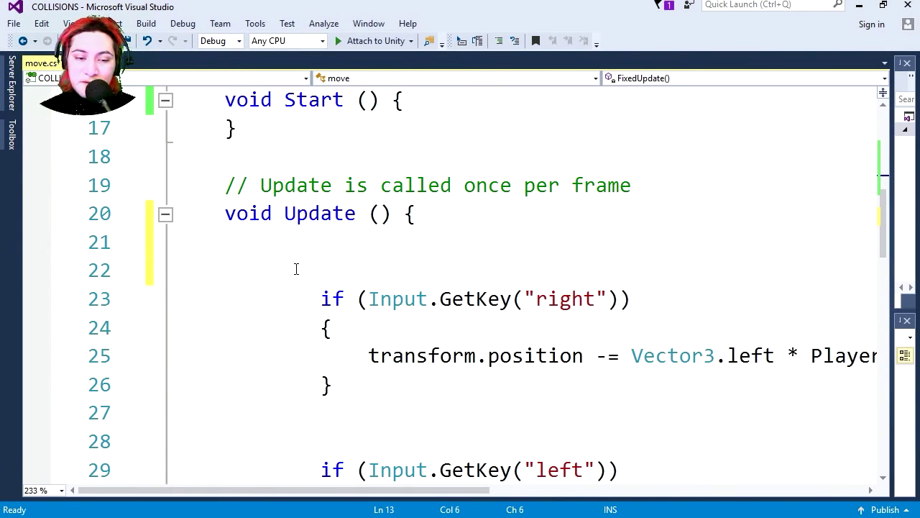
left_click(279, 252)
key("Return")
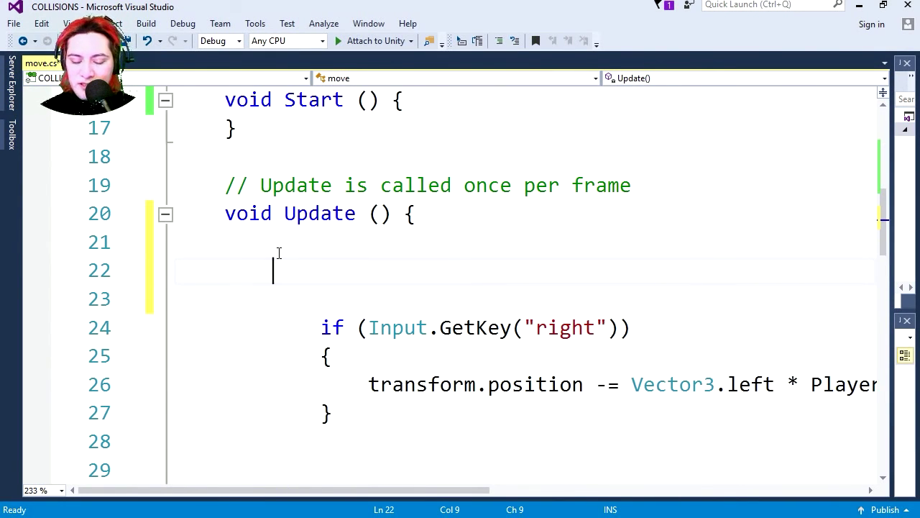
type("if (!")
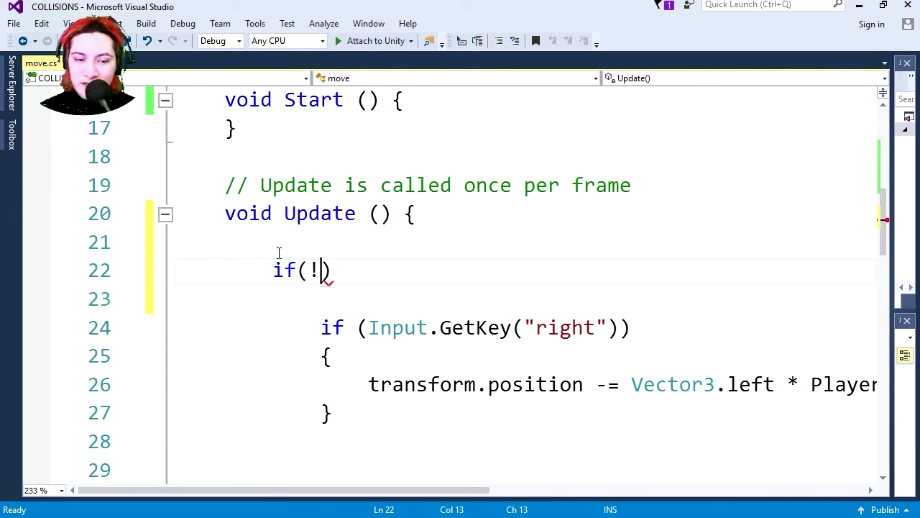
type("stop")
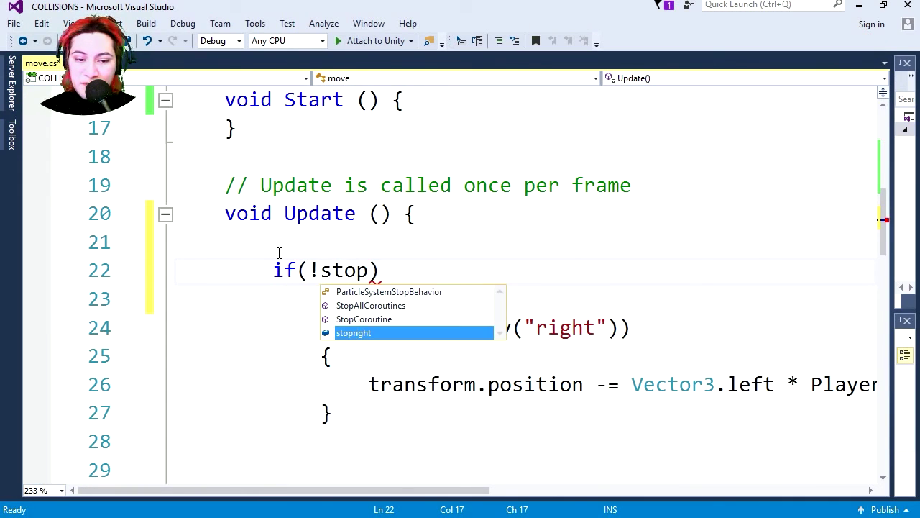
type("right) ")
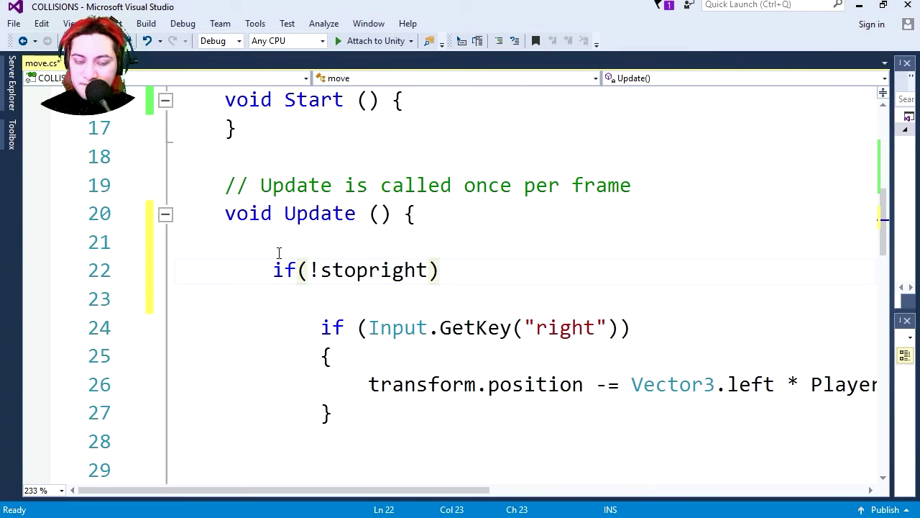
type("{")
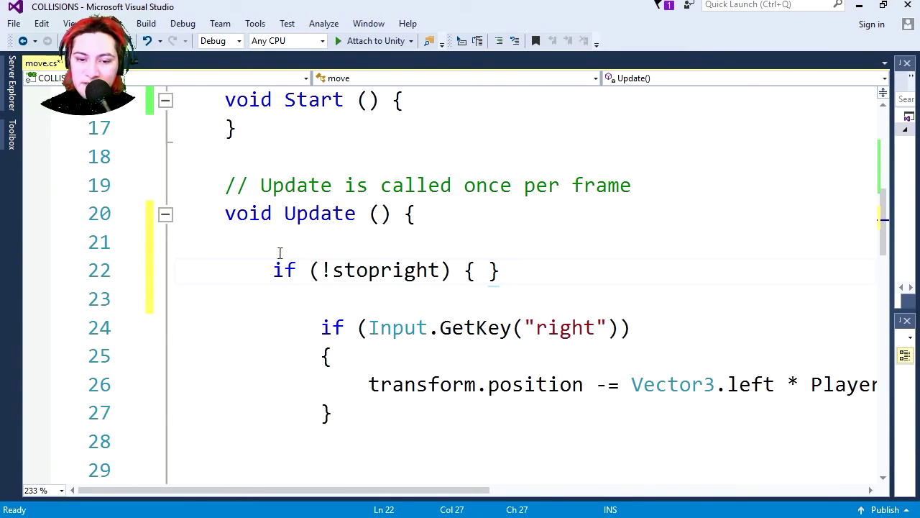
key("Return")
key("Return")
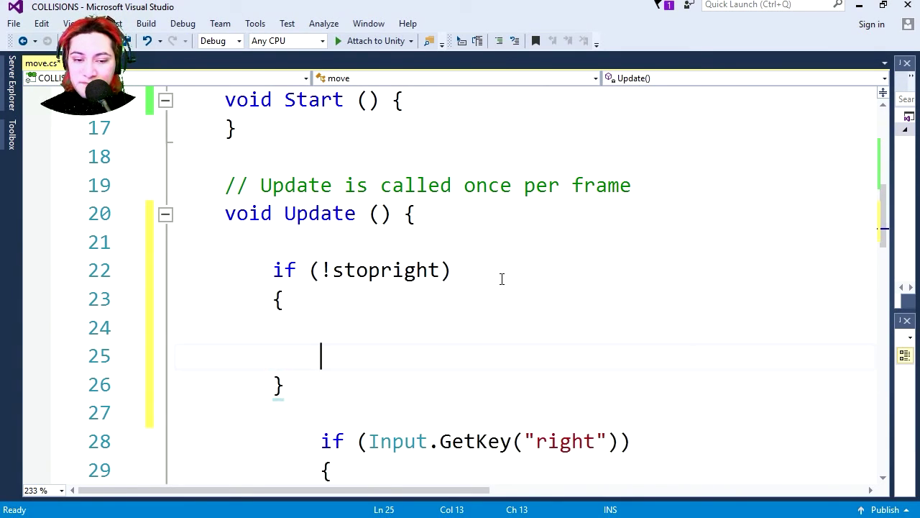
Step: Move the right-key movement block inside the stopright check and save
scroll(466, 303, "down", 1)
scroll(400, 343, "down", 1)
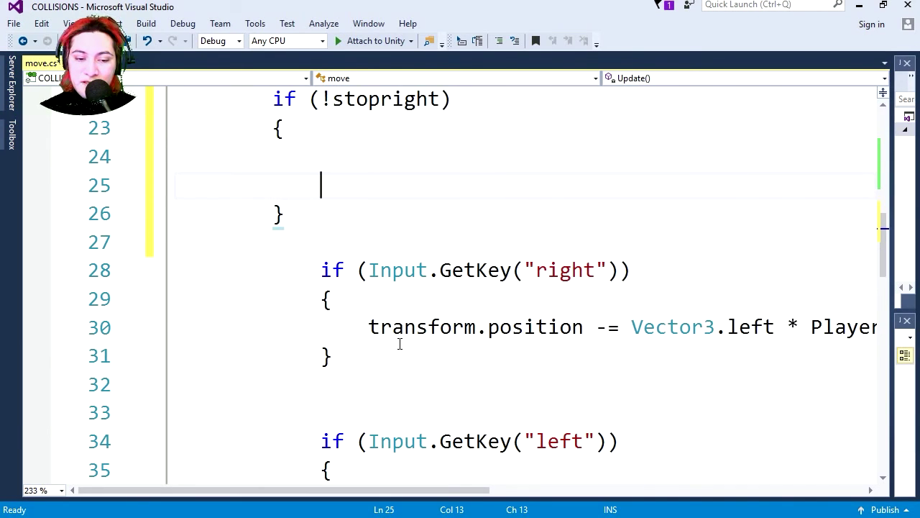
mouse_move(359, 360)
left_mouse_down()
mouse_move(148, 309)
mouse_move(149, 273)
left_mouse_up()
key("ctrl+c")
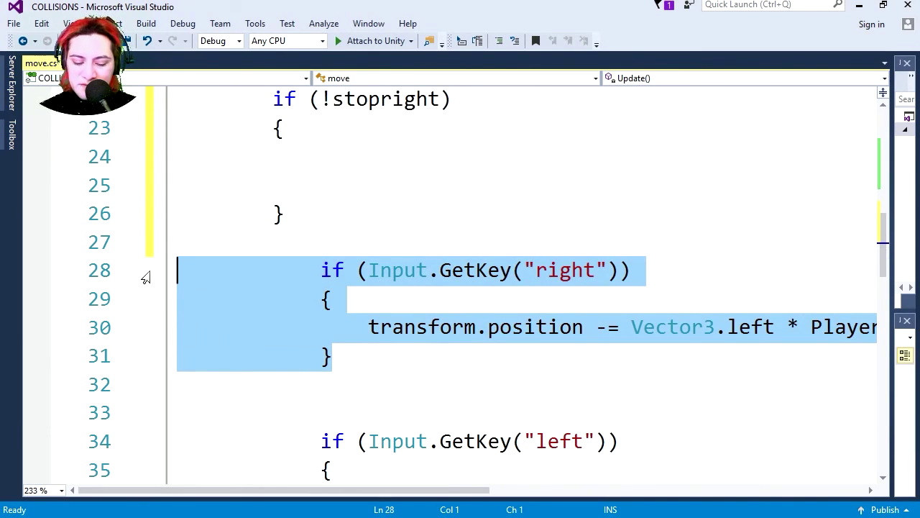
key("Delete")
scroll(345, 273, "up", 1)
left_click(317, 264)
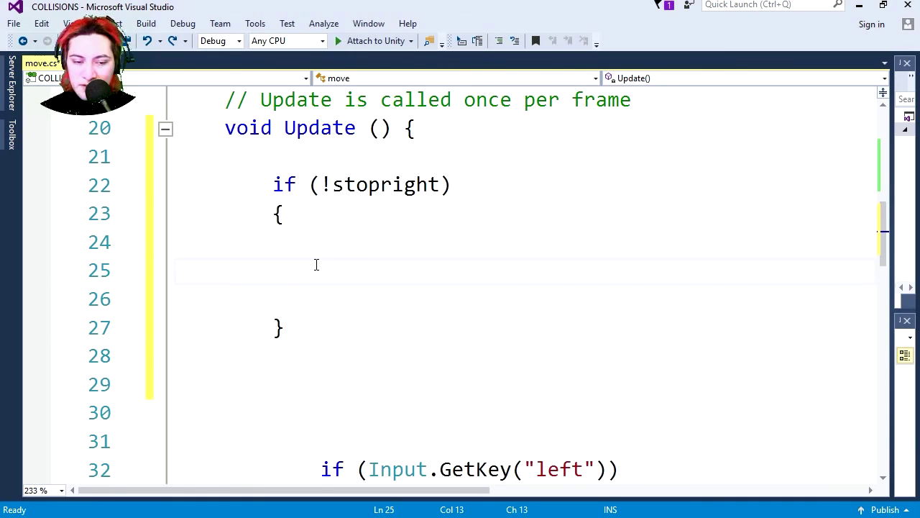
key("ctrl+v")
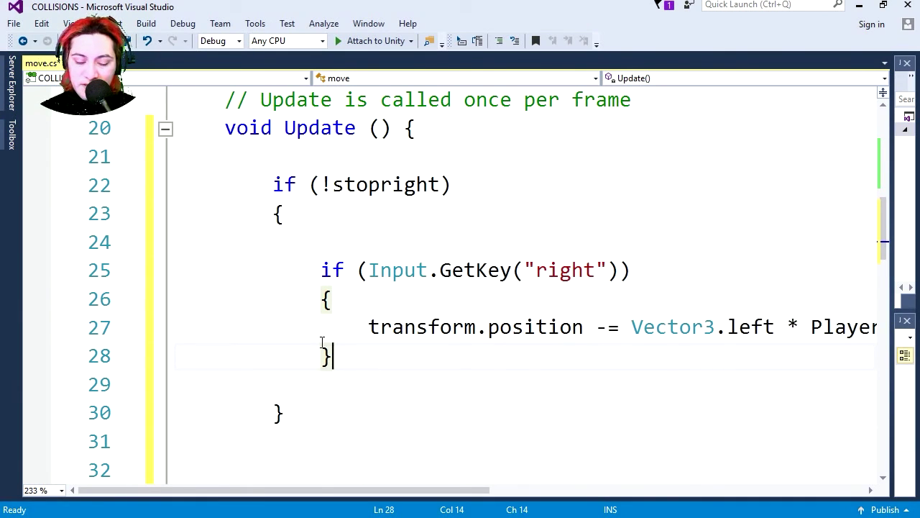
key("ctrl+s")
key("alt+Tab")
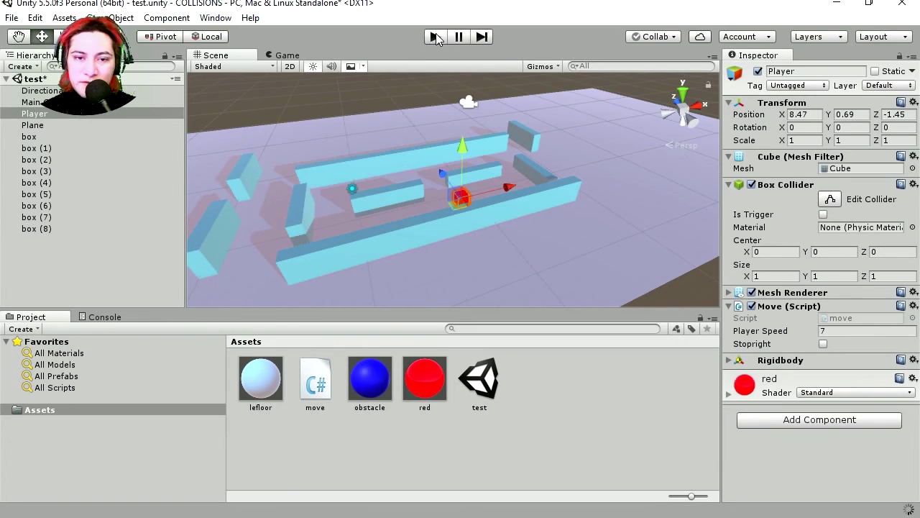
Step: Play-test the maze with the arrow keys, pushing the cube right into a wall
left_click(436, 37)
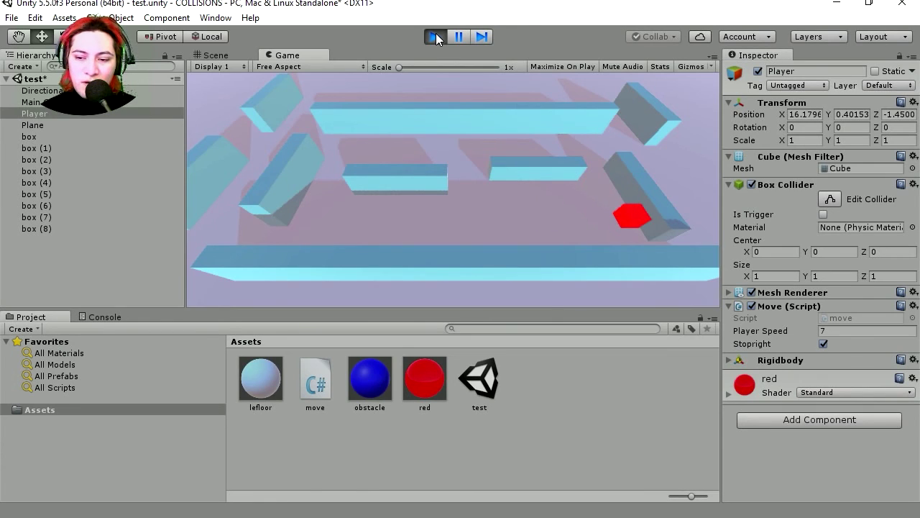
key("Left")
key("Right")
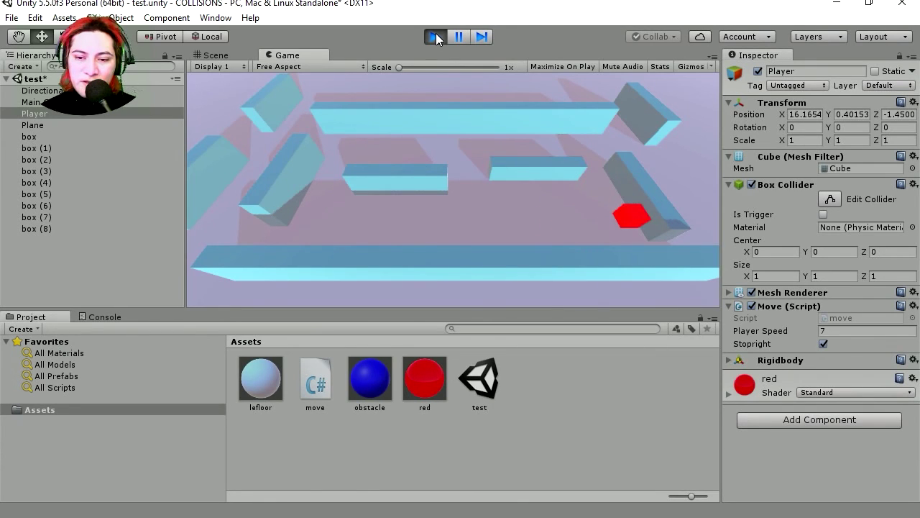
key("Left")
key("Up")
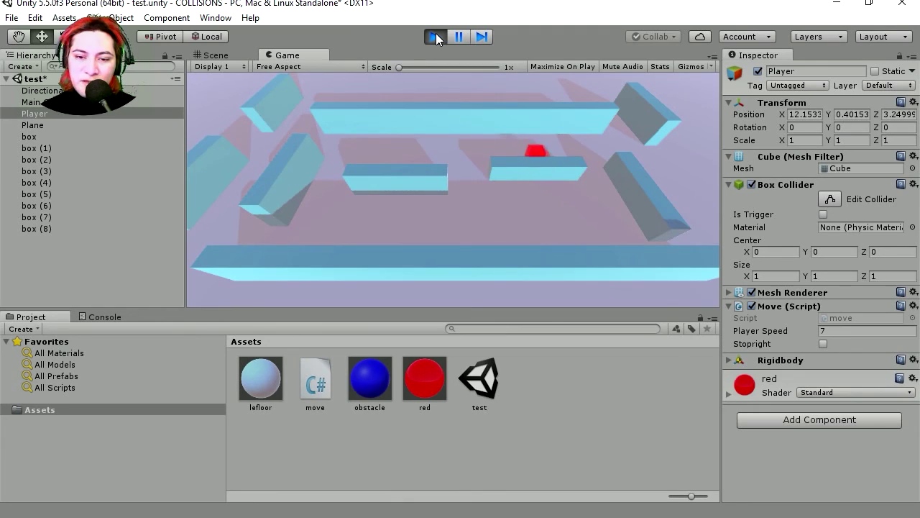
key("Left")
key("Down")
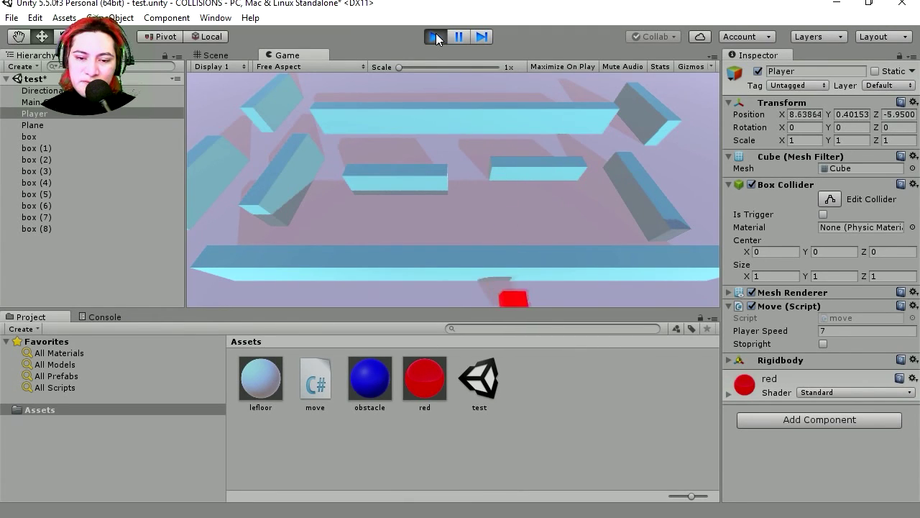
key("Left")
key("Up")
Step: Duplicate the stopright declaration as 'public bool stopleft;'
key("alt+Tab")
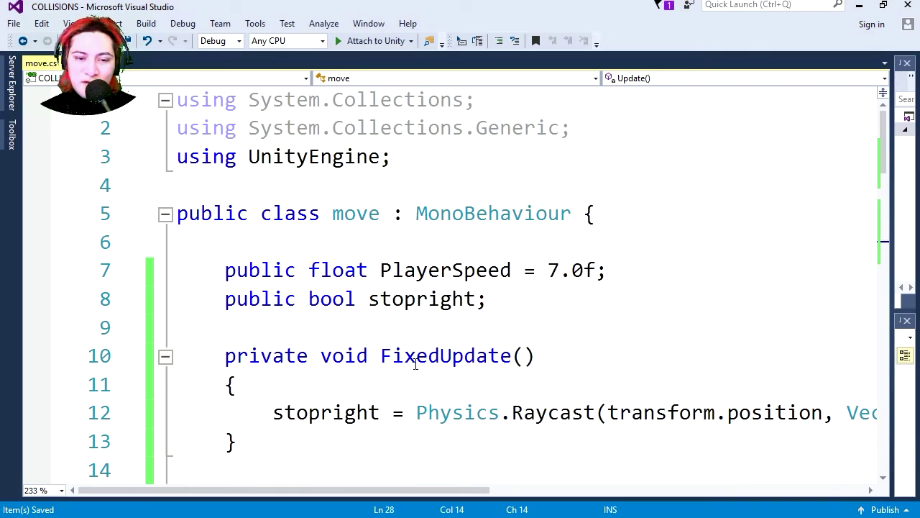
left_click_drag(505, 299, 229, 304)
key("ctrl+c")
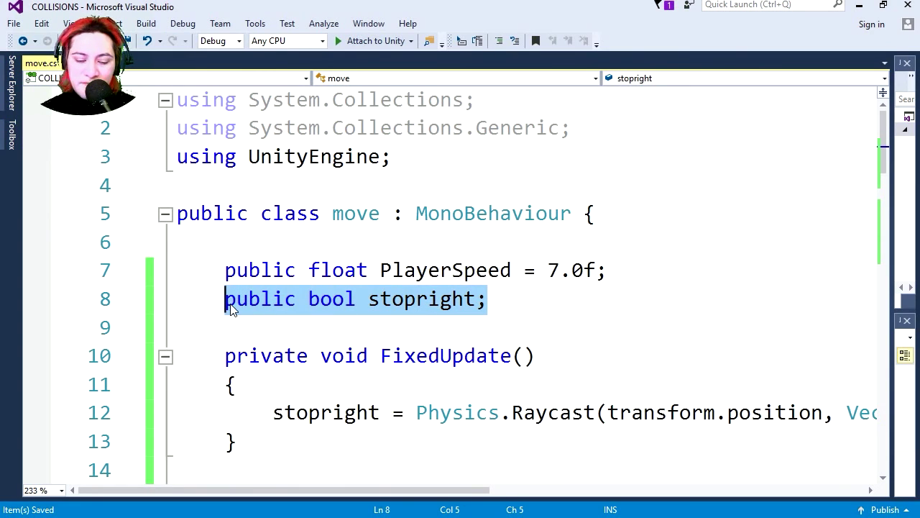
left_click(501, 304)
key("Return")
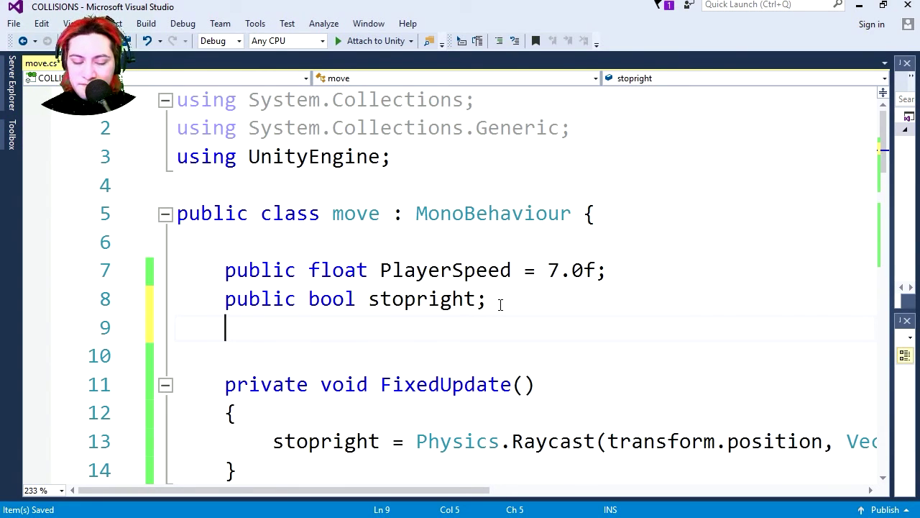
key("ctrl+v")
key("Left")
left_click_drag(477, 329, 417, 332)
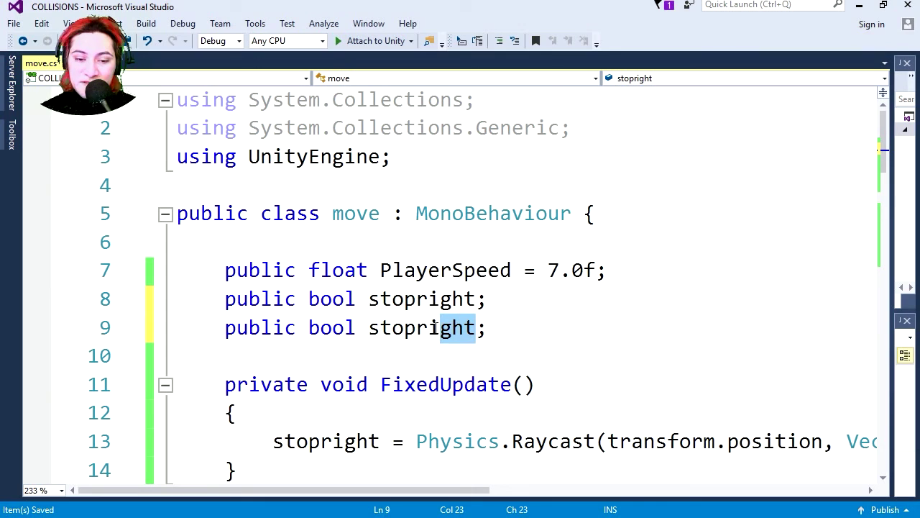
type("lef")
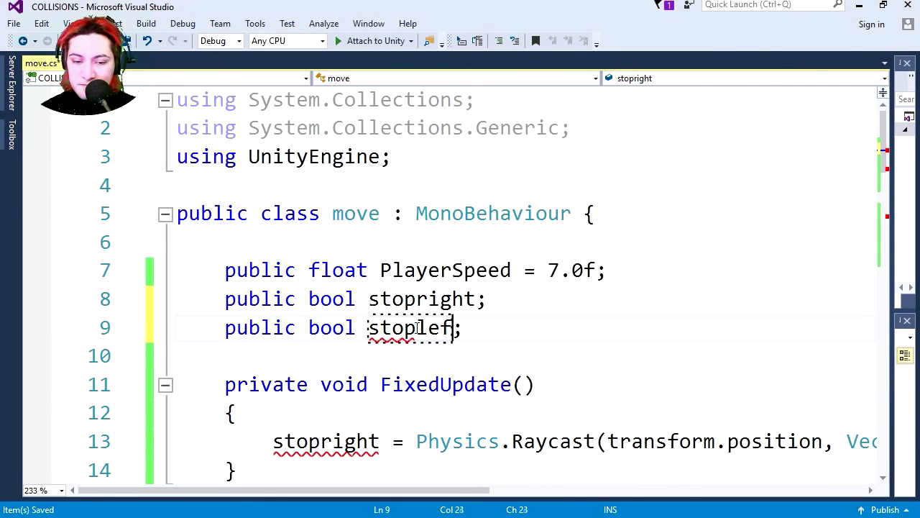
type("t")
key("End")
scroll(279, 282, "down", 2)
Step: Add a stopleft Raycast line using Vector3.left below the rightward one
left_click_drag(274, 271, 811, 272)
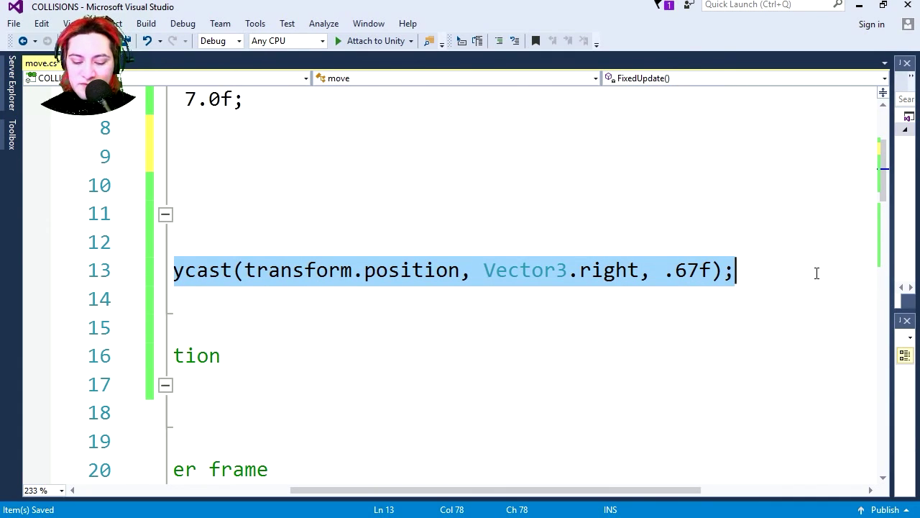
left_click(746, 270)
key("Return")
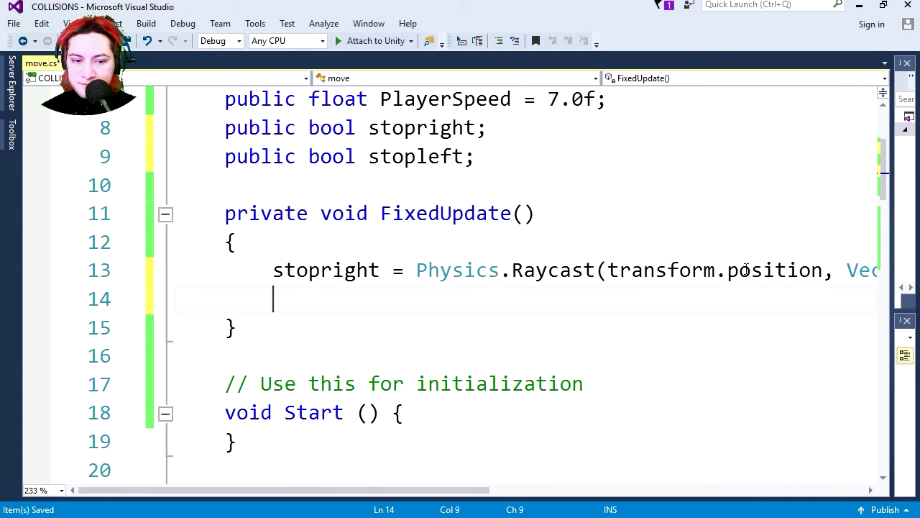
type("stopright = Physics.Raycast(transform.position, Vector3.right, .67f);")
left_click_drag(606, 298, 548, 302)
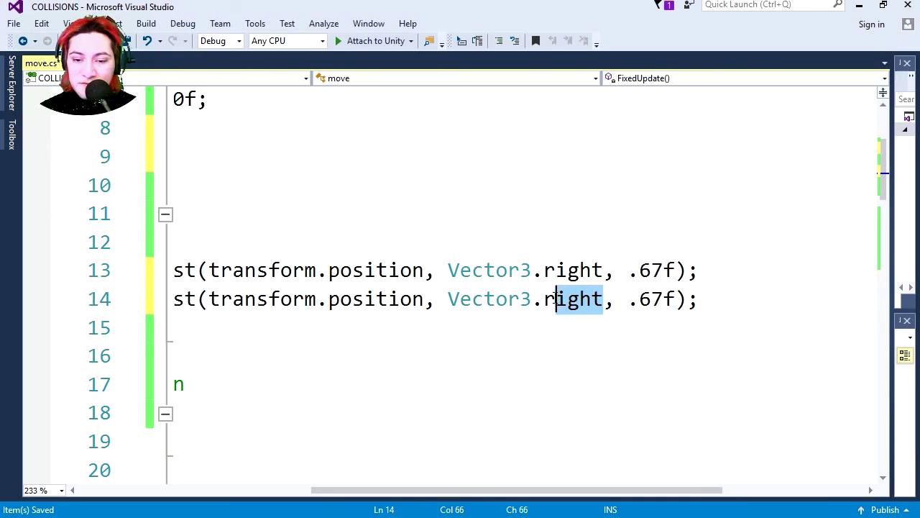
type("lef")
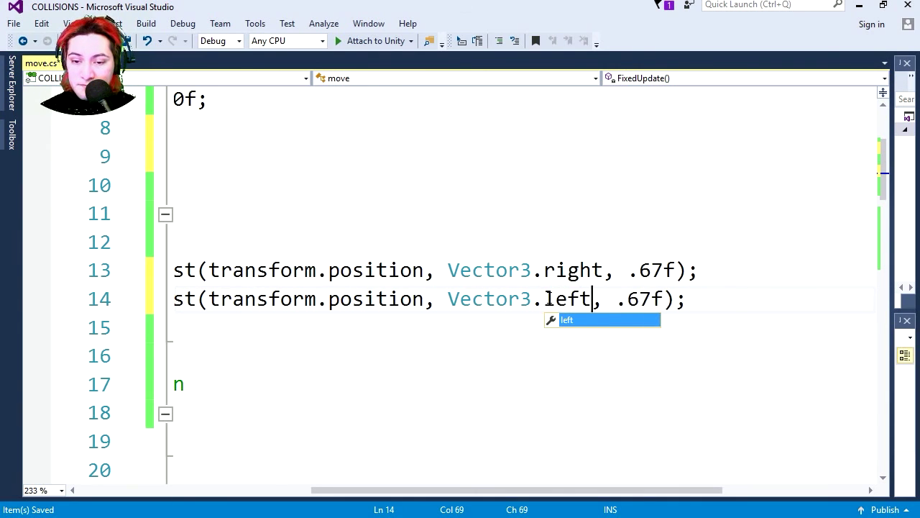
scroll(431, 288, "left", 5)
left_click_drag(275, 300, 216, 299)
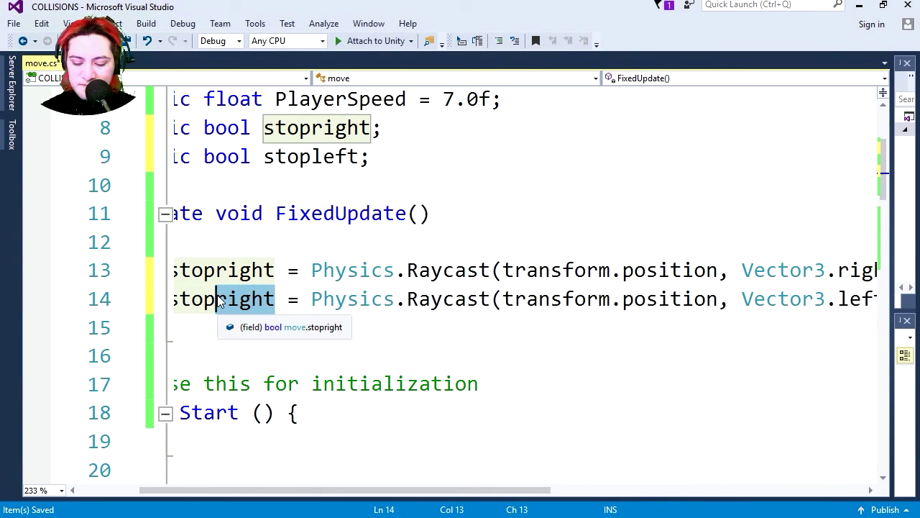
type("left")
left_click(328, 328)
Step: Type if (!stopleft) { on the empty line above the left-key code
scroll(327, 328, "down", 3)
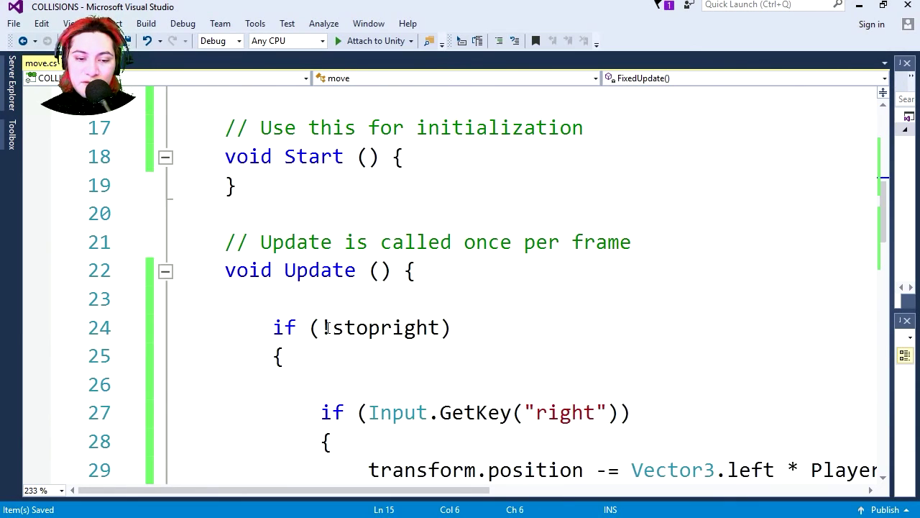
scroll(327, 329, "down", 2)
scroll(327, 328, "down", 2)
scroll(328, 329, "down", 2)
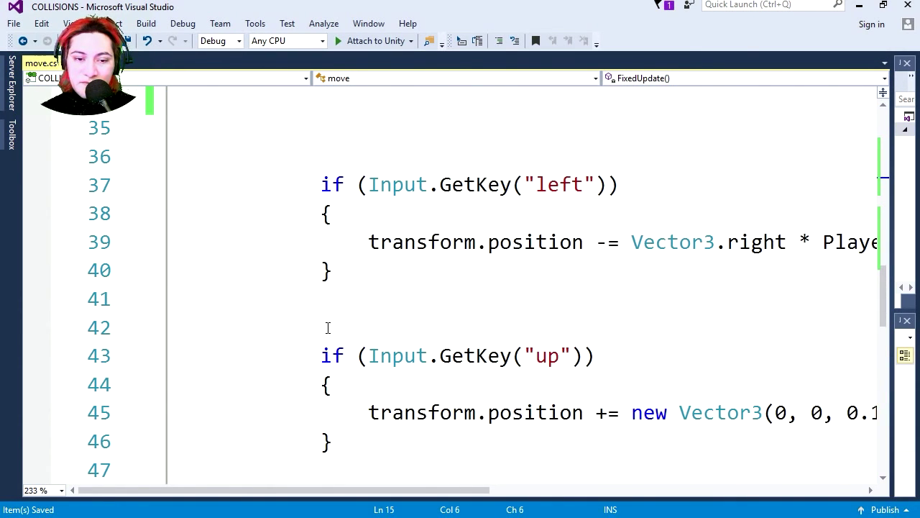
scroll(321, 325, "up", 1)
left_click(299, 215)
type("if (!stop")
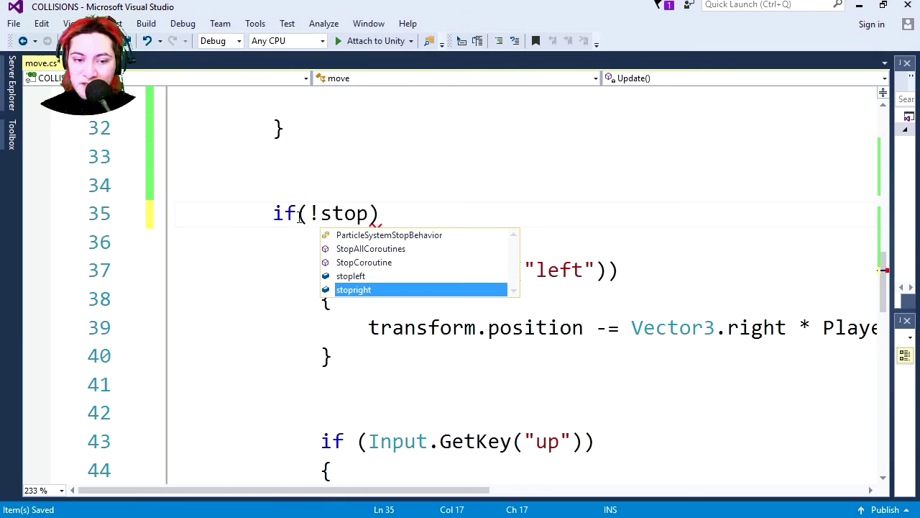
type("left) {")
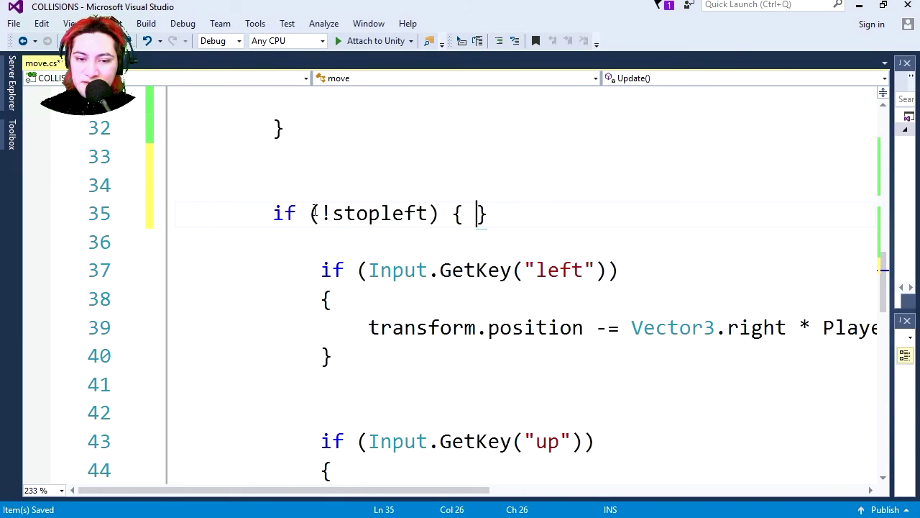
Step: Move the left-key movement block inside the stopleft braces and save move.cs
left_click_drag(337, 355, 141, 279)
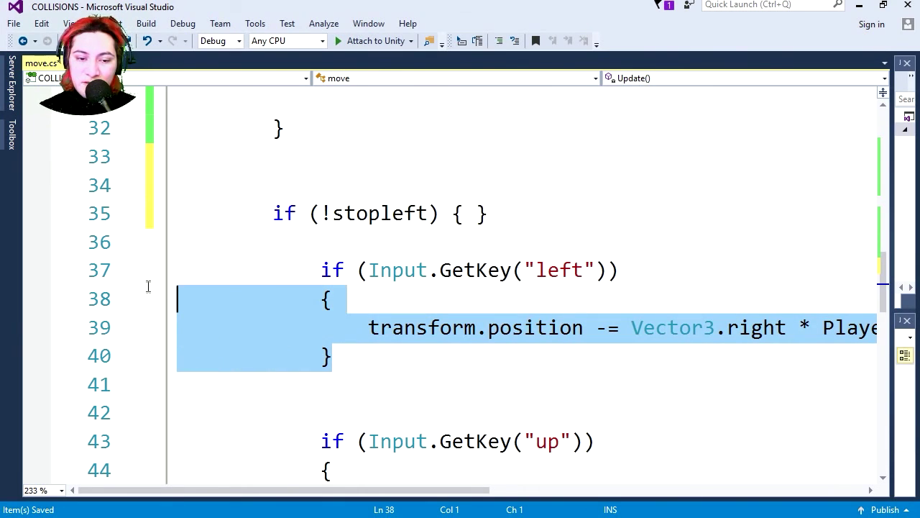
key("BackSpace")
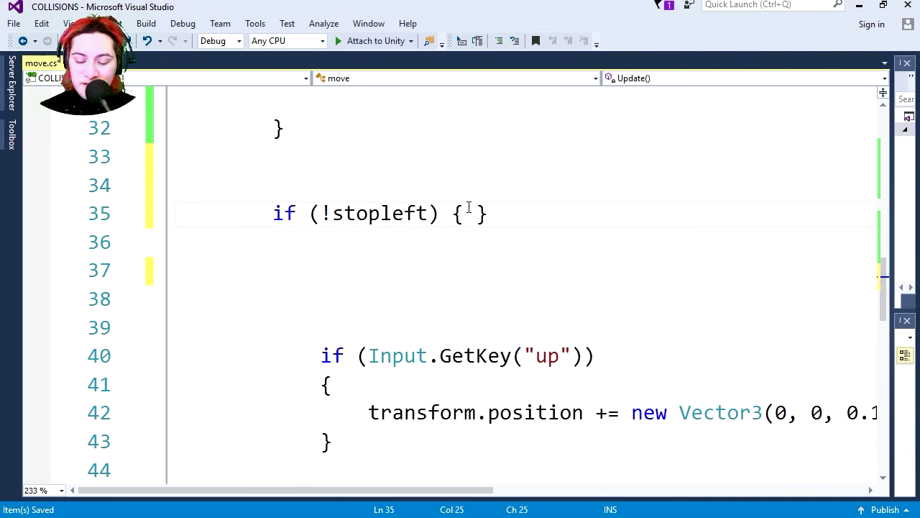
key("Left")
key("Return")
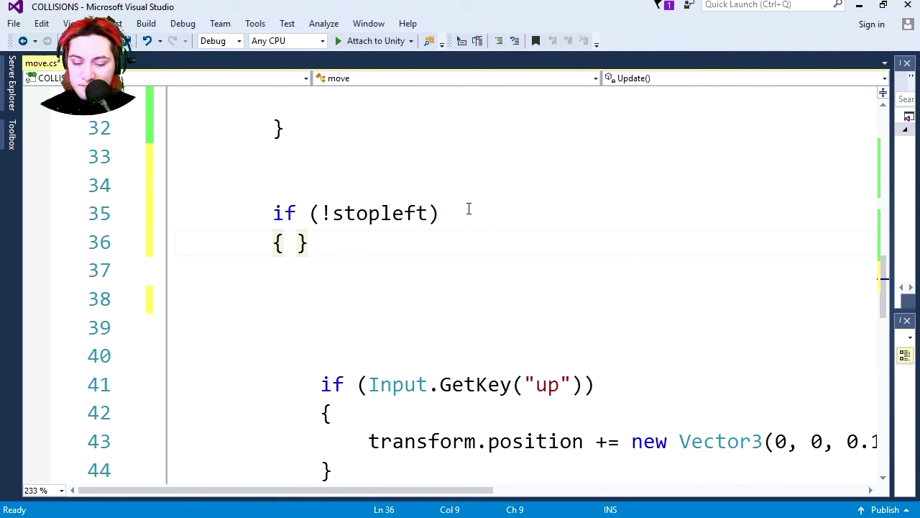
key("Right")
key("Return")
key("Return")
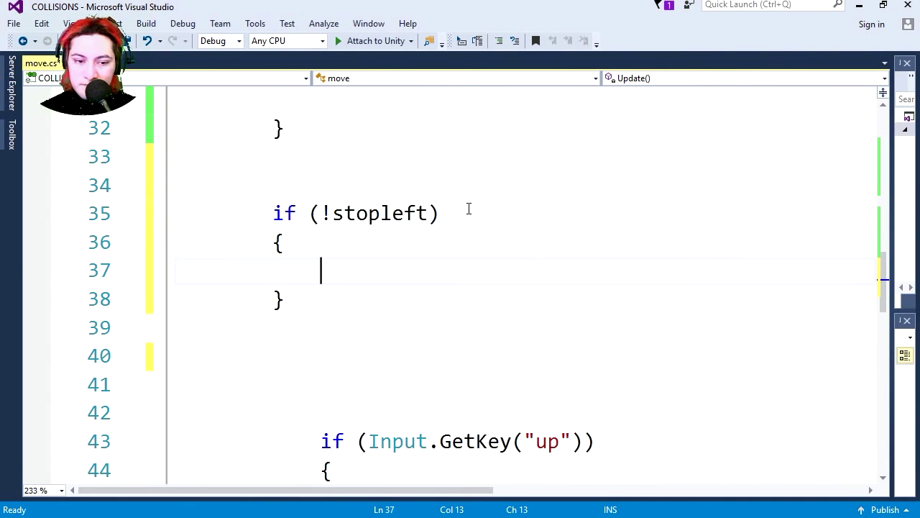
key("Return")
key("Return")
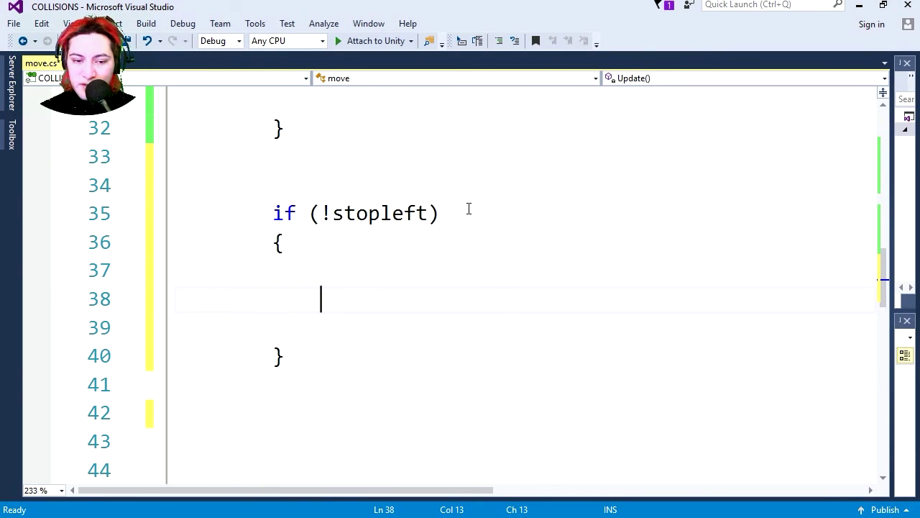
key("ctrl+v")
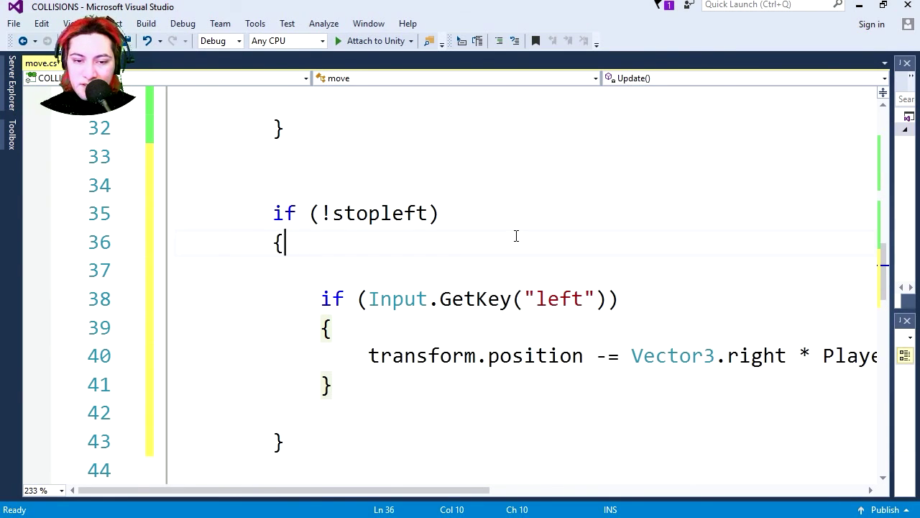
key("ctrl+s")
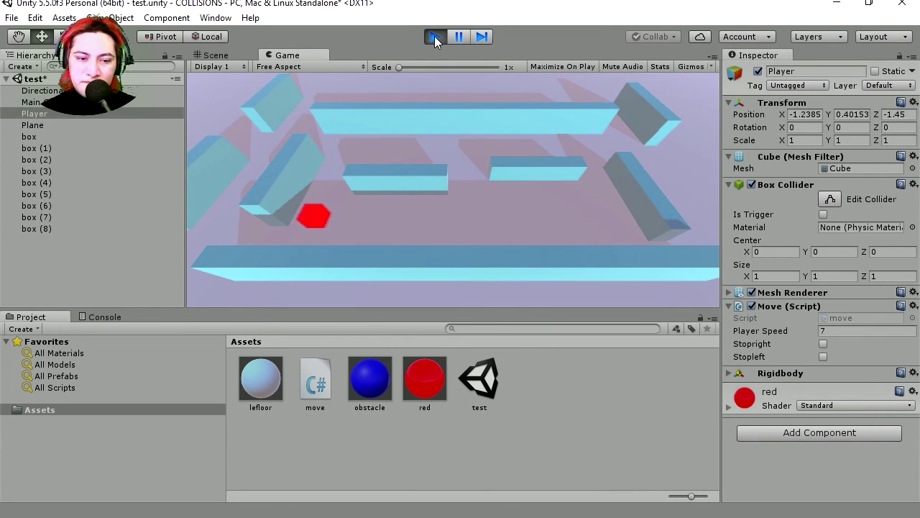
Step: Drive the red cube right, left, up and down around the maze
key("Right")
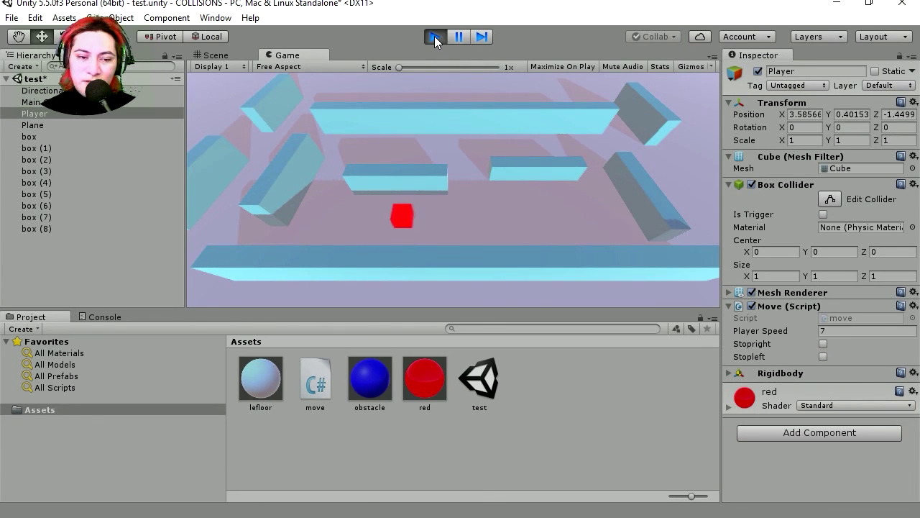
key("Left")
key("Right")
key("Up")
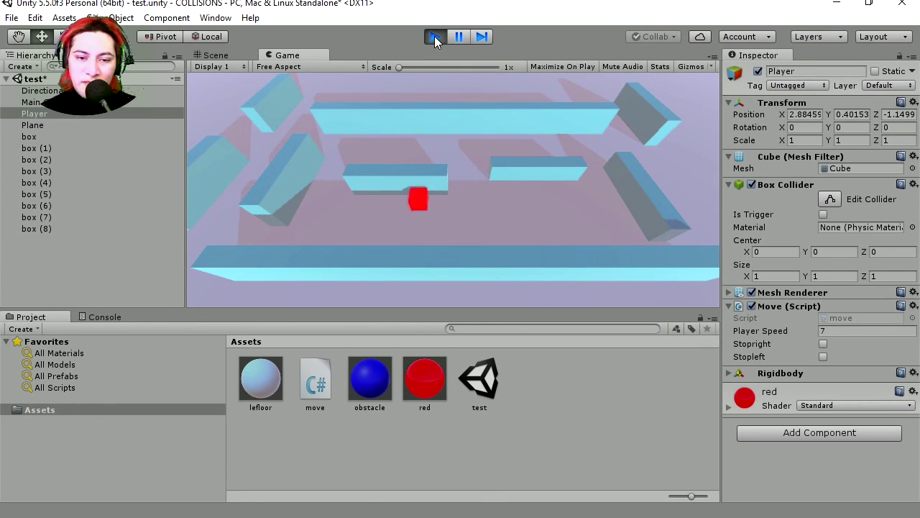
key("Right")
key("Down")
key("Down")
key("Right")
Step: Duplicate the public bool stopleft; declaration and rename the copy to stoptop
key("alt+Tab")
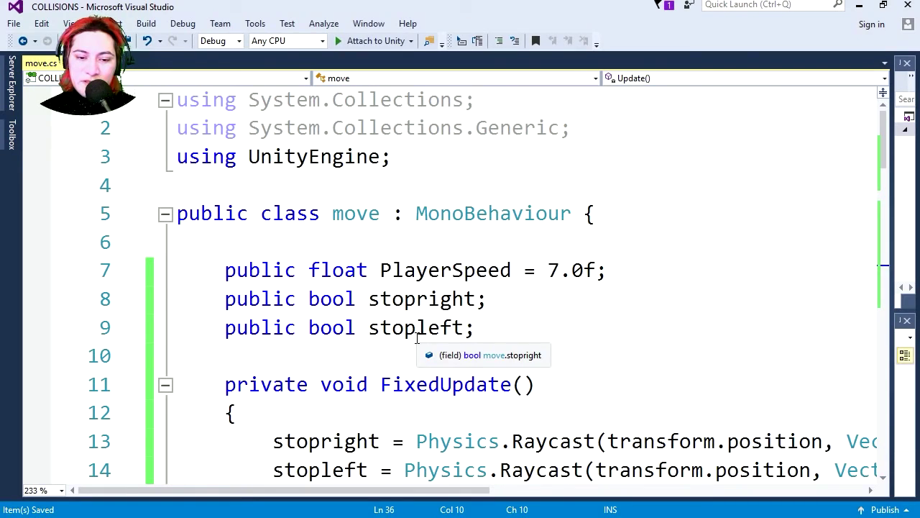
left_click_drag(486, 329, 223, 329)
key("ctrl+c")
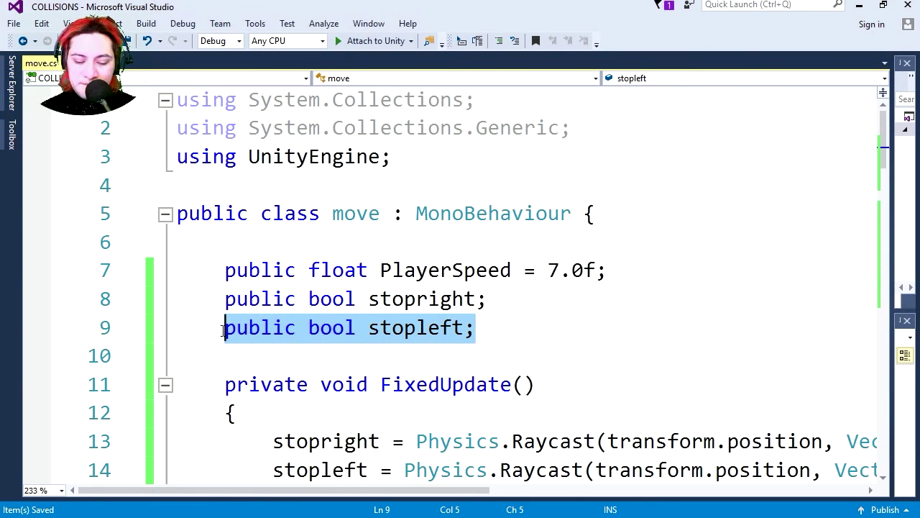
left_click(486, 334)
key("Return")
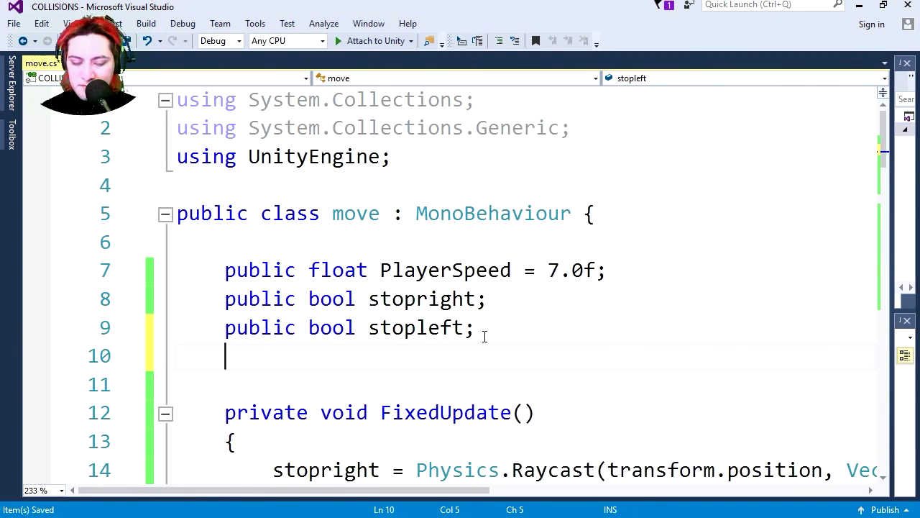
key("ctrl+v")
left_click_drag(464, 358, 416, 358)
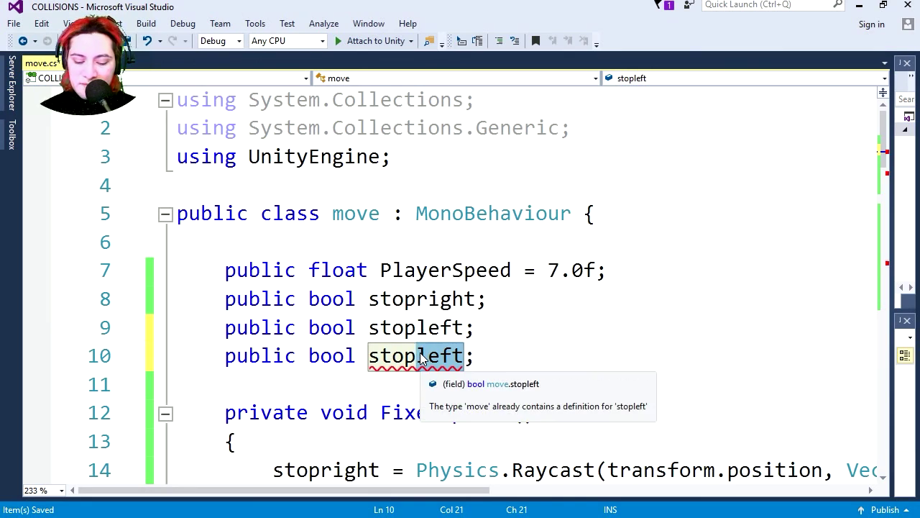
type("o")
key("BackSpace")
type("top")
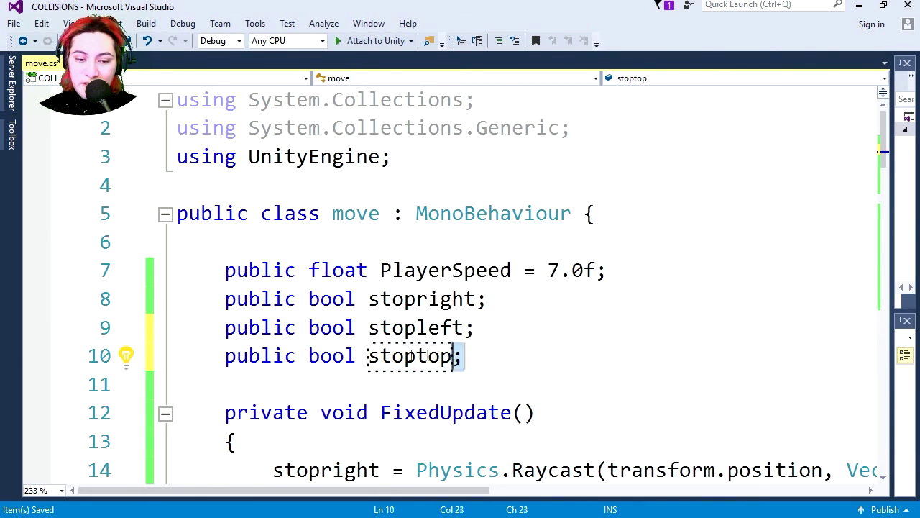
Step: Add another copy beneath it declared as public bool stopdown;
left_click_drag(463, 357, 227, 358)
key("ctrl+c")
left_click(481, 363)
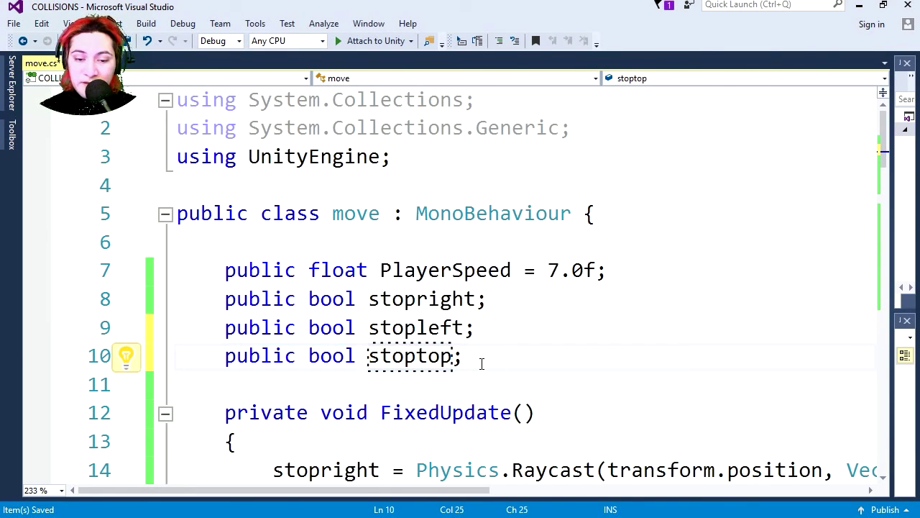
key("Return")
key("ctrl+v")
left_click_drag(468, 383, 415, 384)
type("down;")
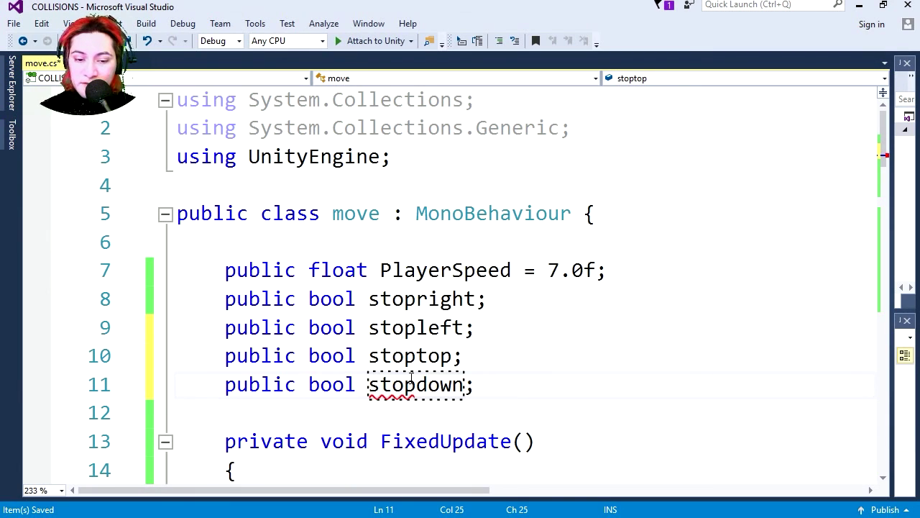
scroll(418, 385, "down", 3)
scroll(539, 396, "right", 1)
scroll(589, 389, "right", 4)
scroll(647, 384, "right", 2)
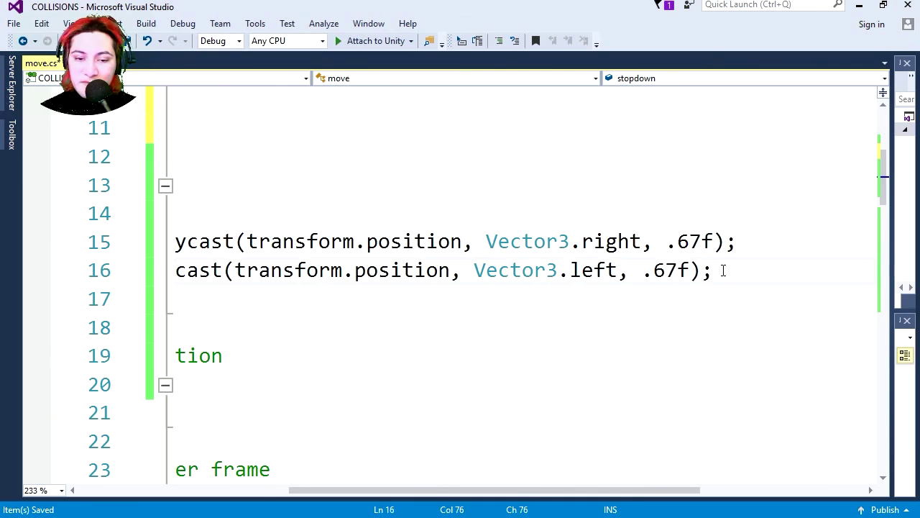
Step: Copy the stopleft raycast line into a stoptop raycast cast along Vector3.forward
left_click_drag(723, 270, 273, 270)
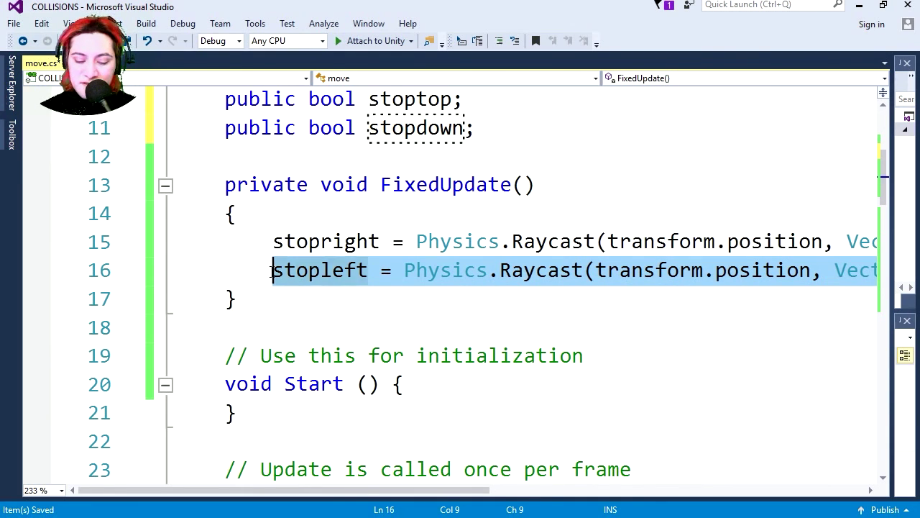
key("ctrl+c")
key("End")
key("Return")
key("ctrl+v")
left_click_drag(306, 298, 258, 298)
type("t")
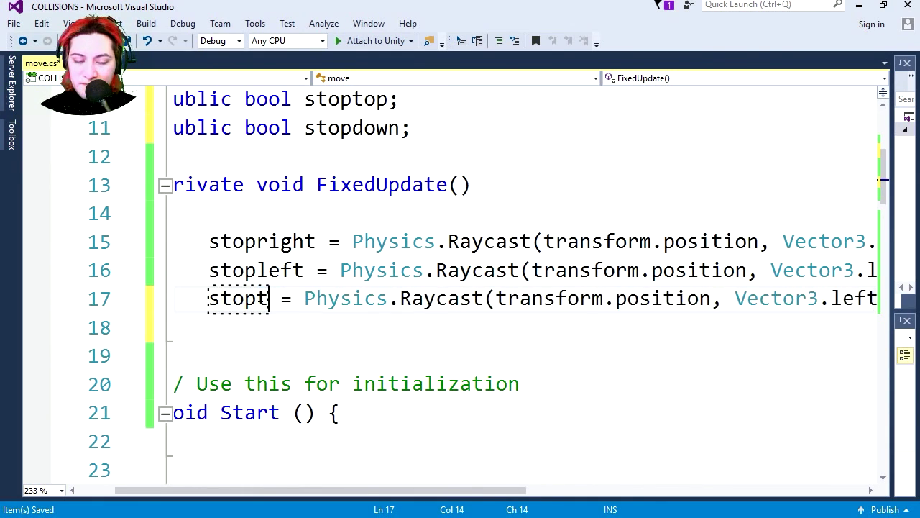
scroll(489, 298, "right", 5)
left_click_drag(486, 299, 417, 298)
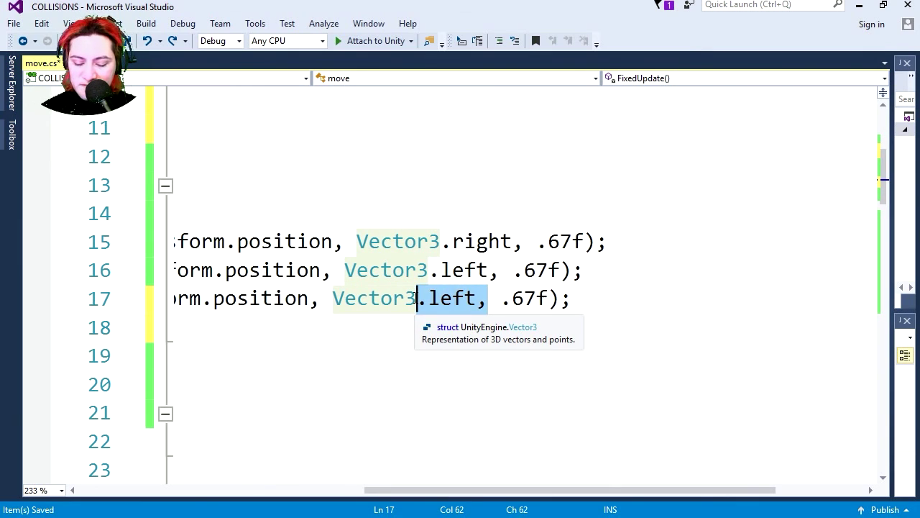
type(".for")
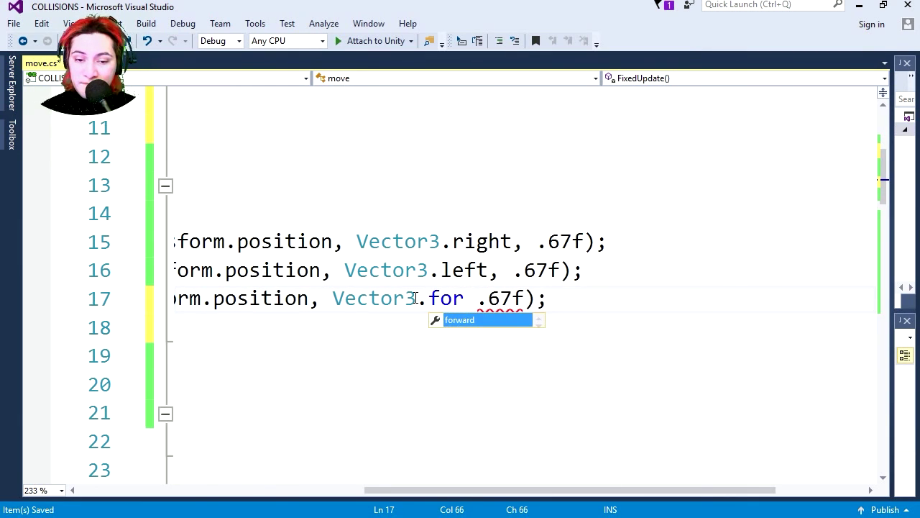
key("Tab")
type(",")
scroll(729, 298, "left", 3)
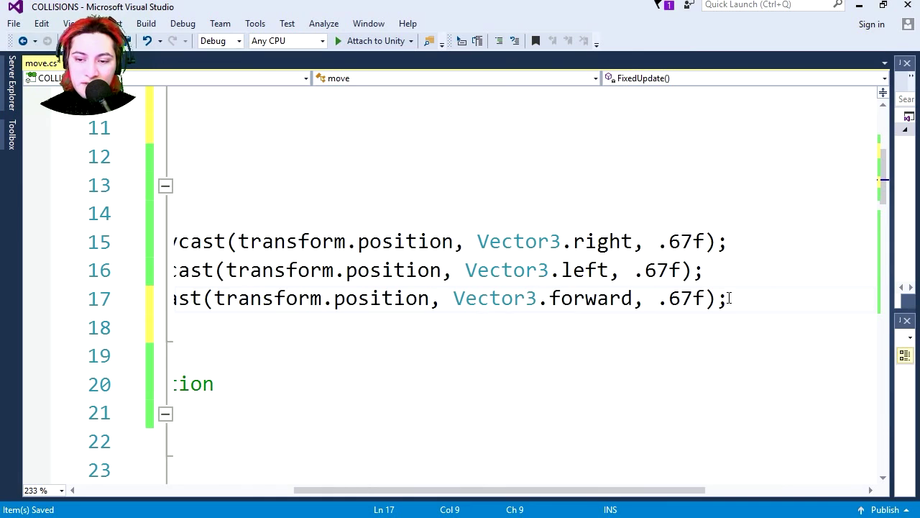
Step: Duplicate that line as a stopdown raycast cast along Vector3.back
left_click_drag(729, 297, 134, 301)
key("End")
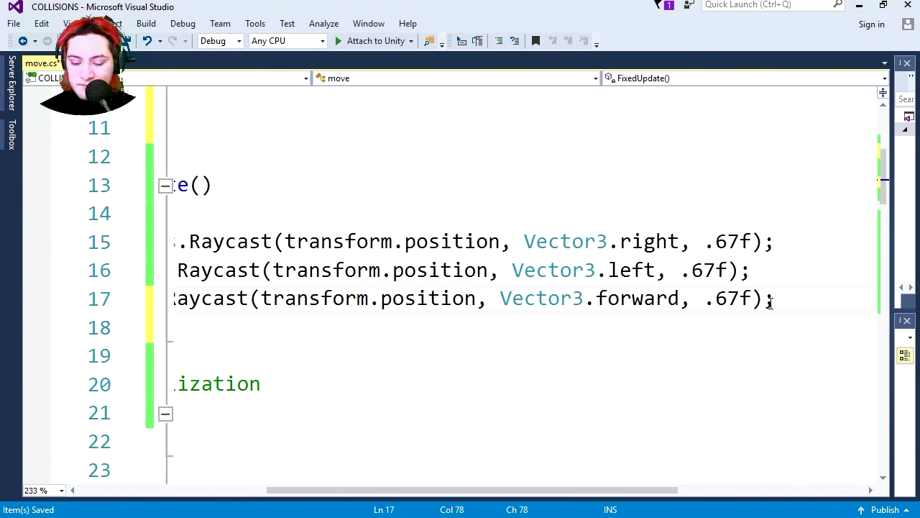
key("Return")
key("ctrl+v")
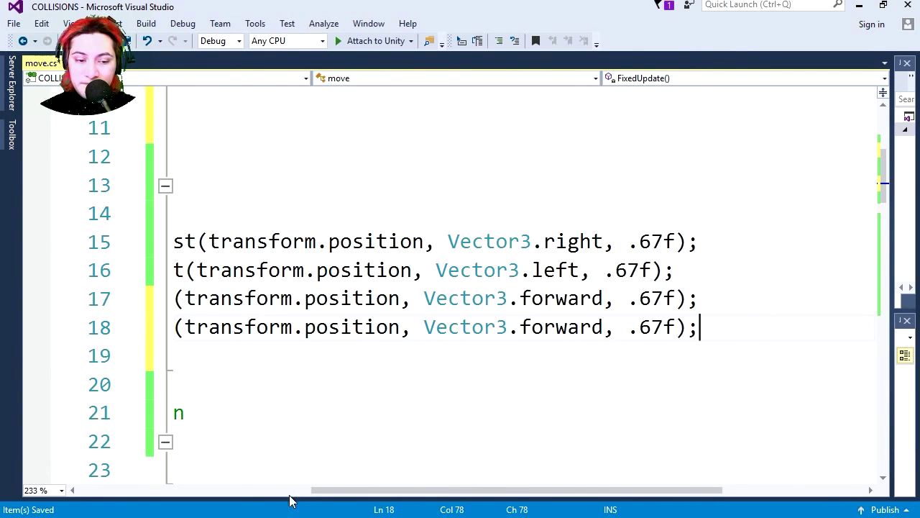
left_click(294, 491)
left_click_drag(297, 327, 261, 327)
type("dow = Physics.Raycast")
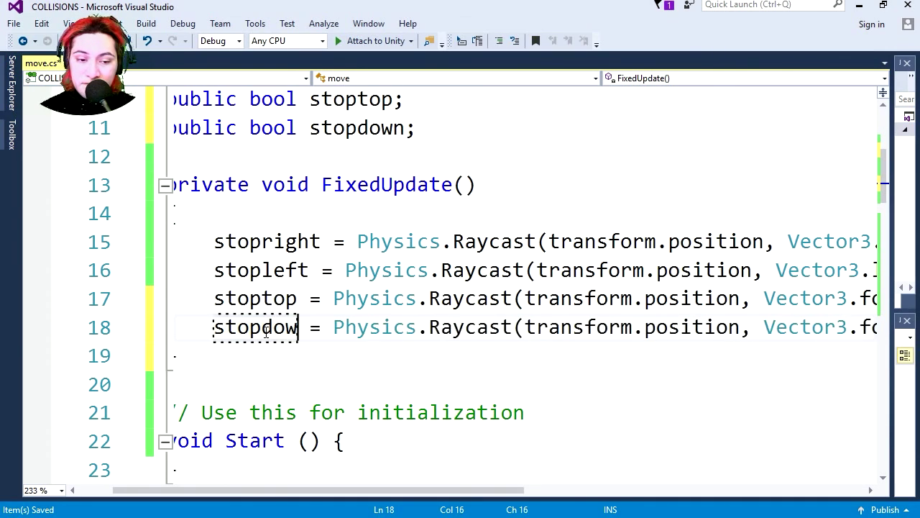
type("n")
scroll(503, 327, "right", 5)
left_click_drag(632, 327, 540, 327)
type("back .67f")
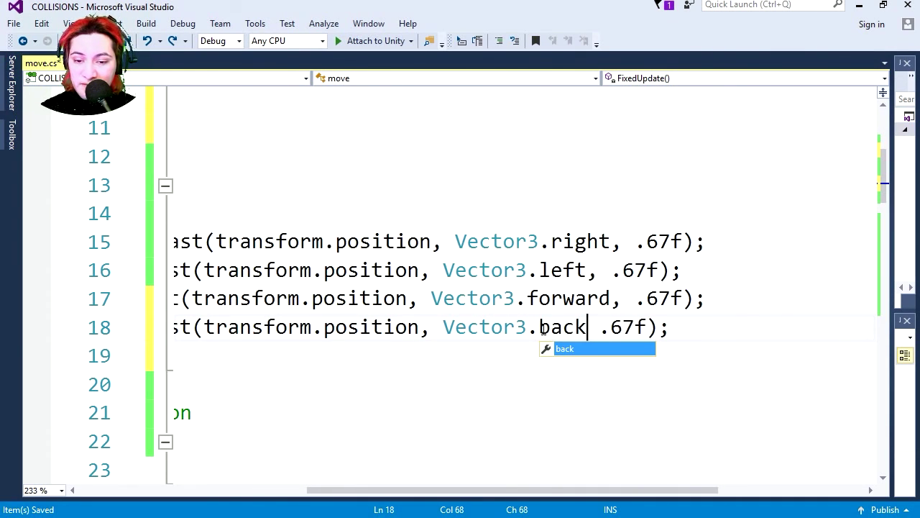
type(",")
Step: Move the up-key movement block inside a new if (!stoptop) { } check
key("Down")
key("Down")
scroll(409, 331, "down", 5)
scroll(410, 331, "down", 2)
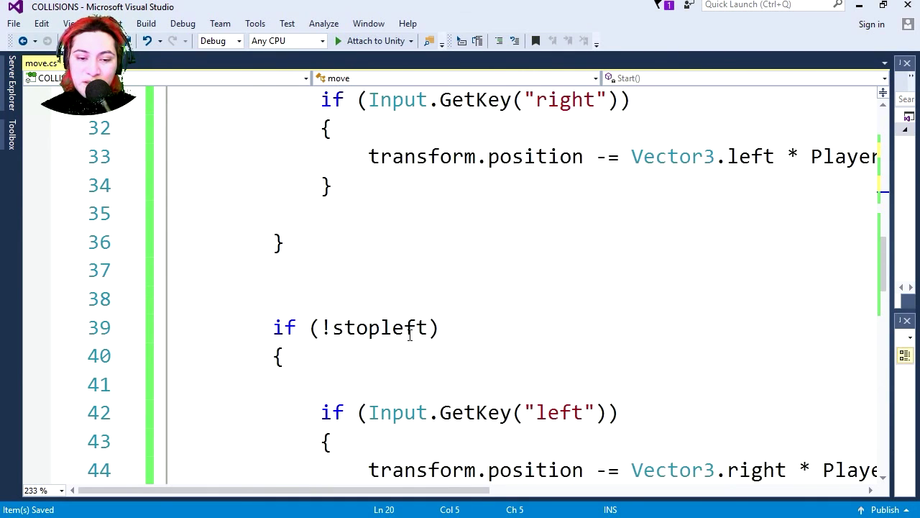
scroll(410, 335, "down", 6)
scroll(410, 335, "up", 1)
left_click(317, 215)
type("if")
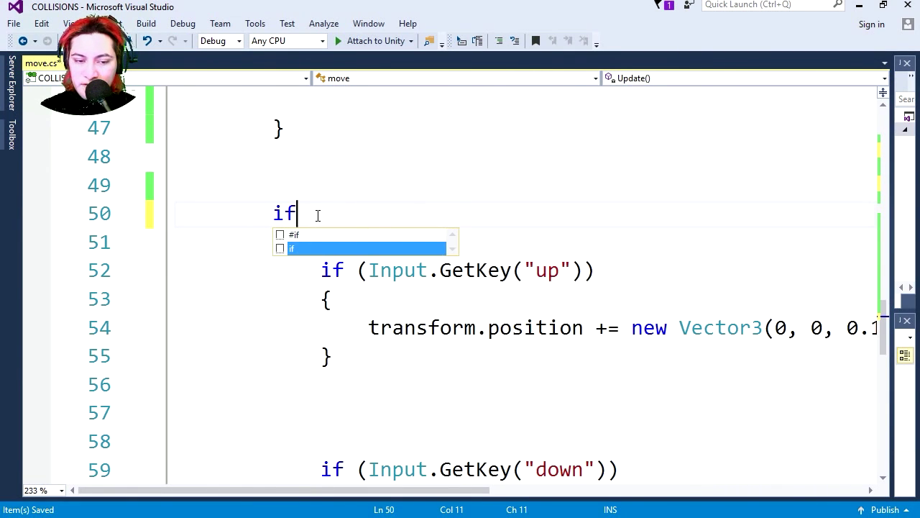
type("(!")
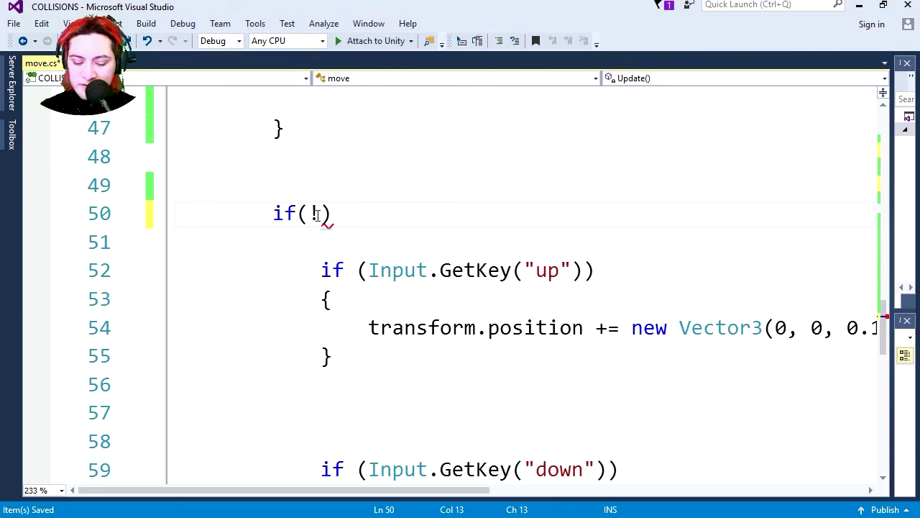
type("stop")
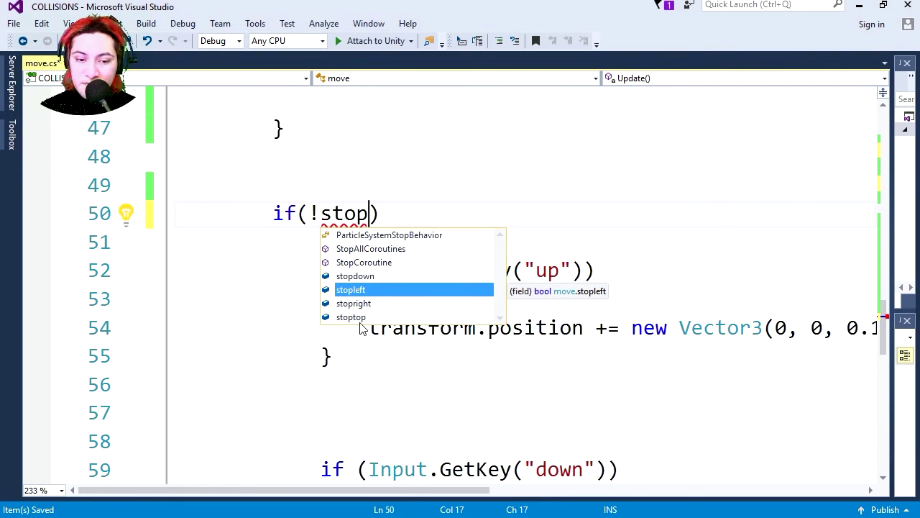
double_click(363, 320)
type("{}")
mouse_move(136, 371)
left_mouse_down()
mouse_move(136, 304)
mouse_move(99, 265)
left_mouse_up()
key("ctrl+x")
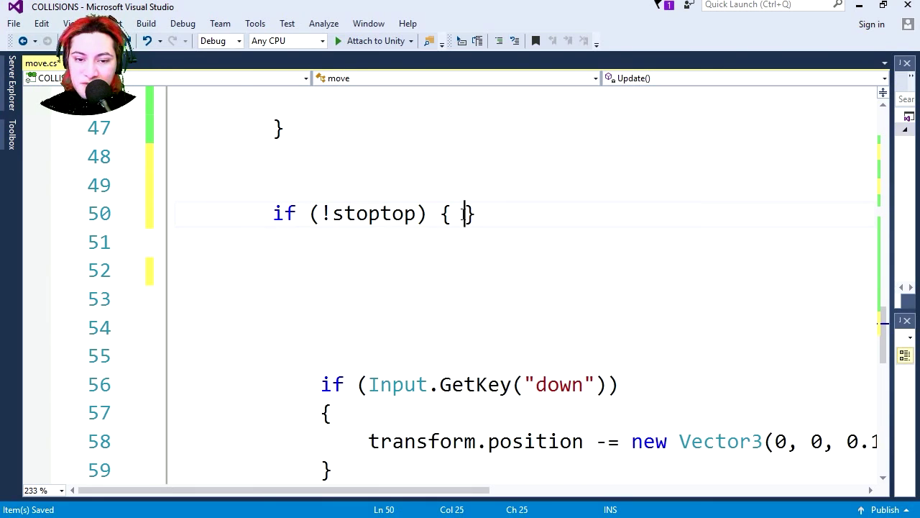
key("Return")
key("Return")
left_click(434, 214)
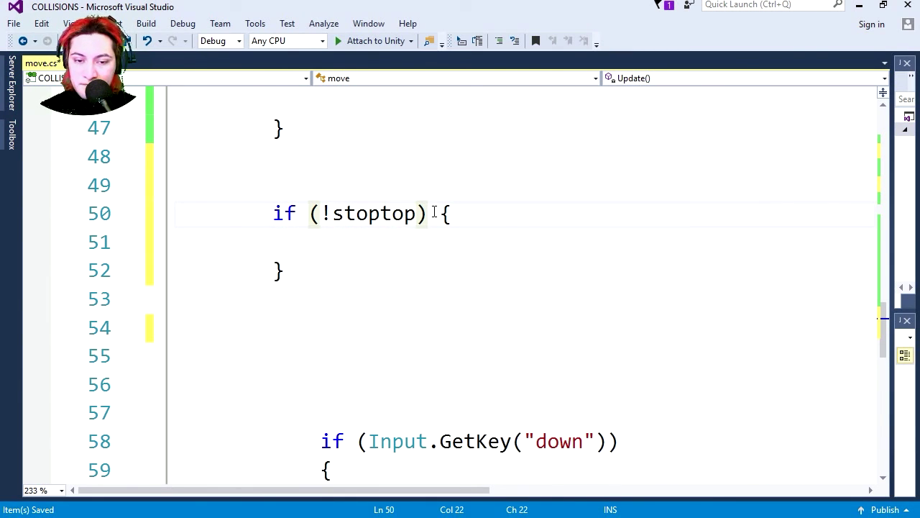
key("Return")
key("Return")
key("BackSpace")
left_click(312, 240)
key("Return")
key("Return")
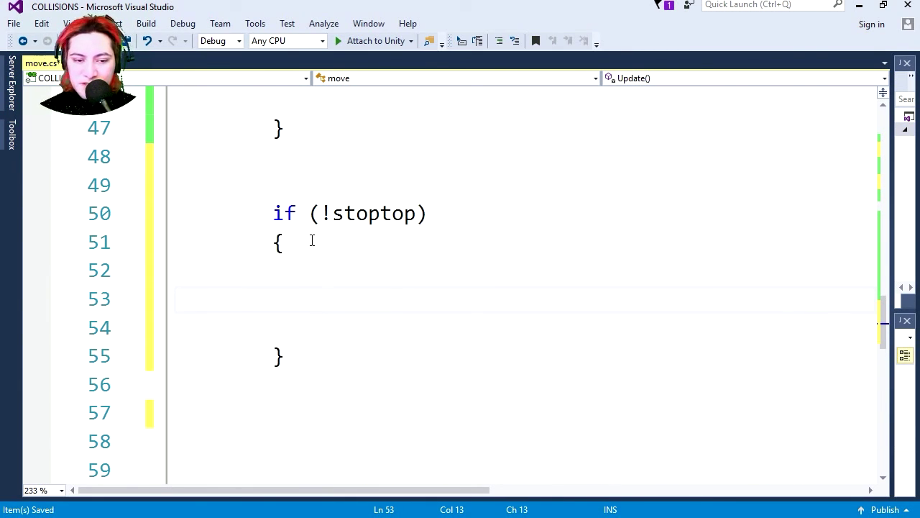
key("ctrl+v")
scroll(312, 240, "down", 4)
Step: Move the down-key block inside an if (!stopdown) { } check and save move.cs
left_click(320, 217)
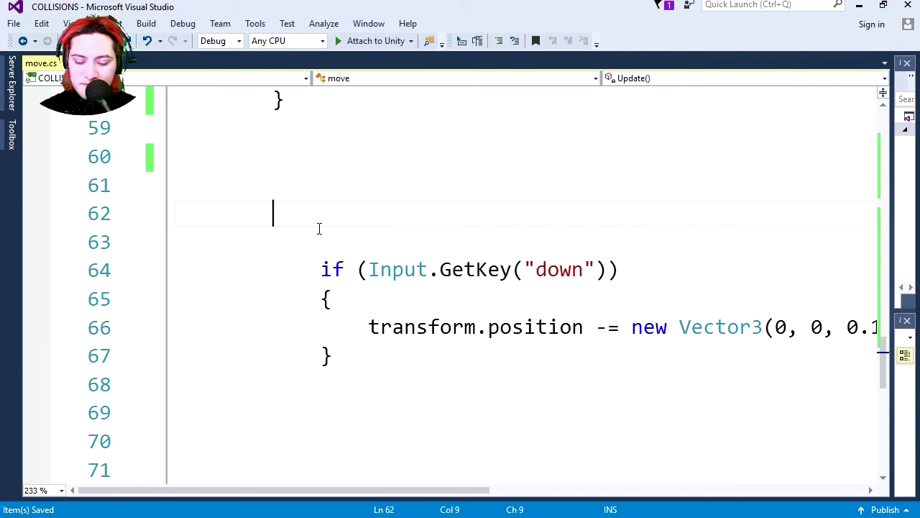
type("if(!")
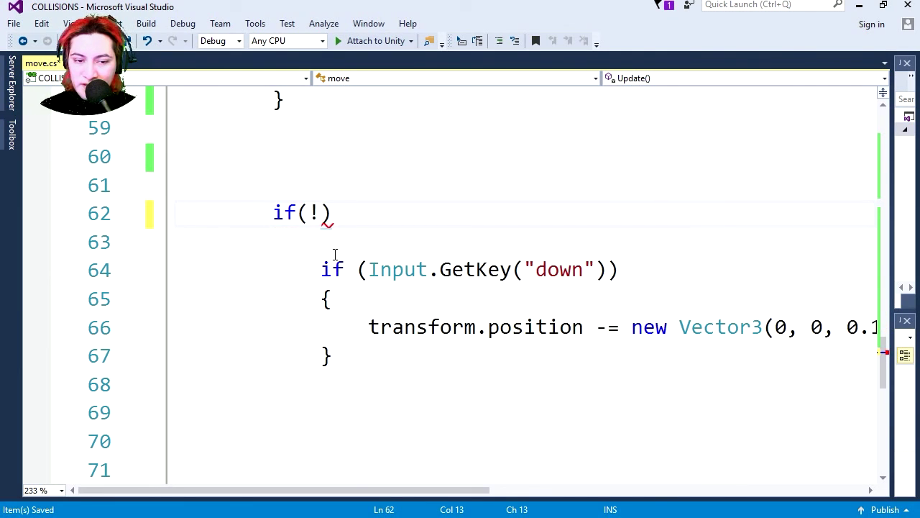
type("sto")
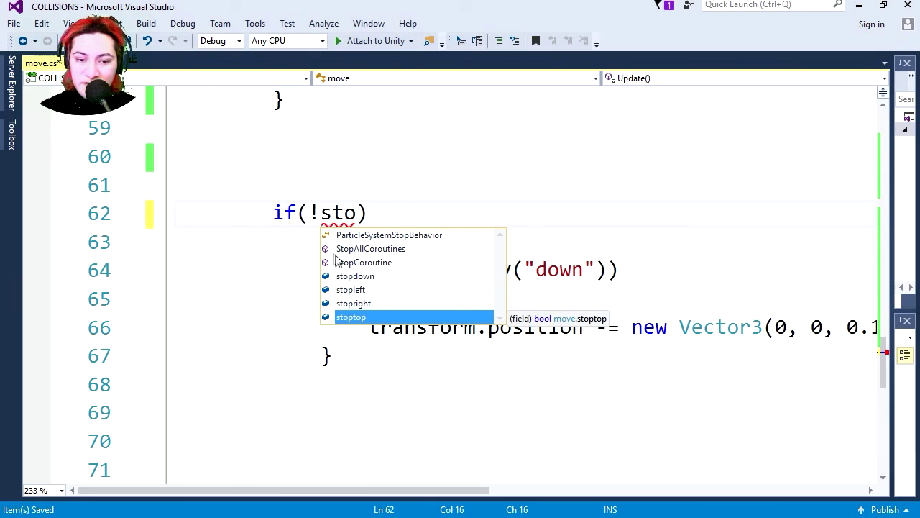
double_click(370, 280)
left_click(451, 218)
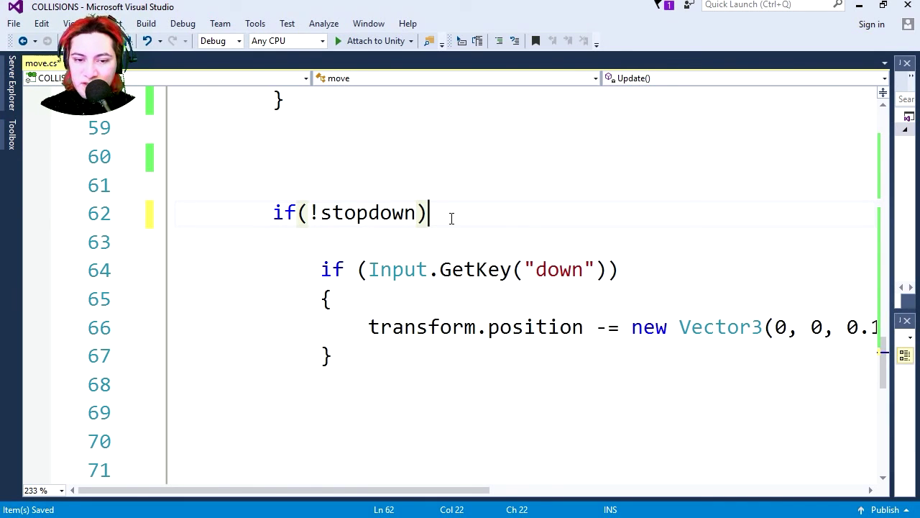
type("{")
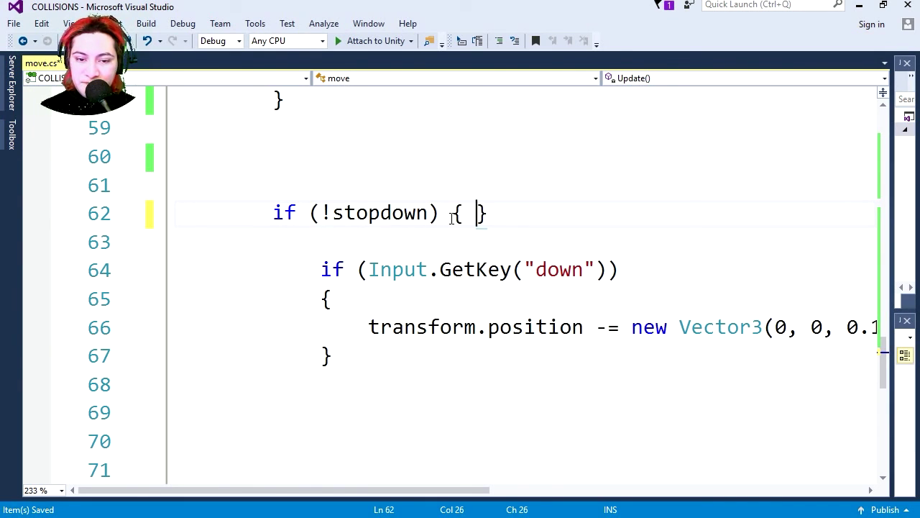
key("Return")
key("Right")
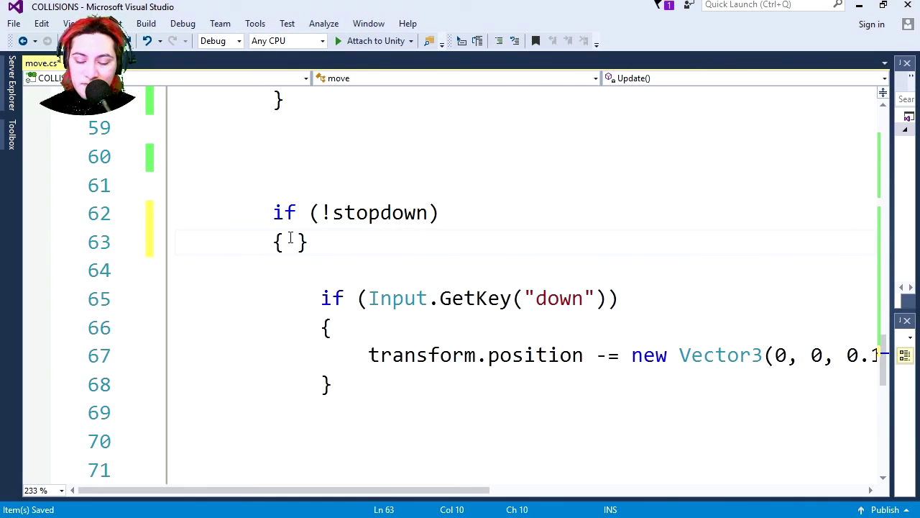
key("Return")
key("Return")
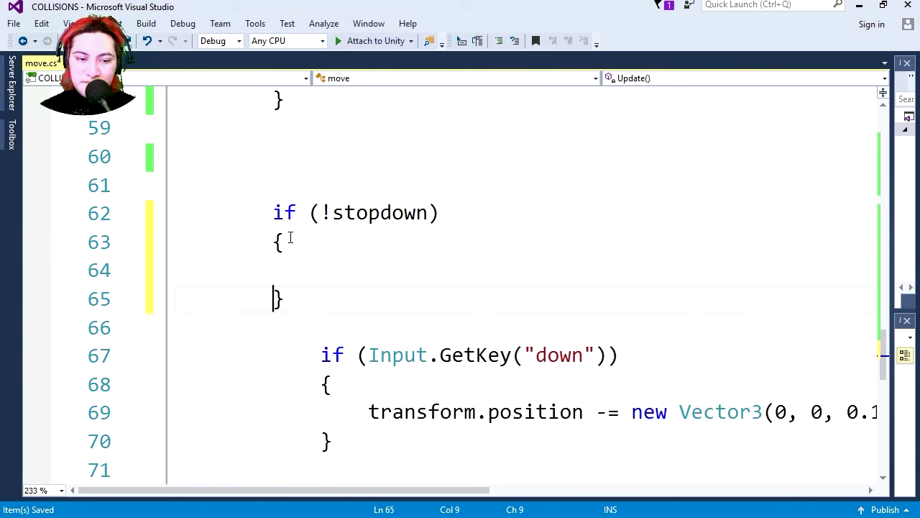
left_click_drag(338, 441, 154, 370)
key("ctrl+x")
left_click(290, 261)
key("Return")
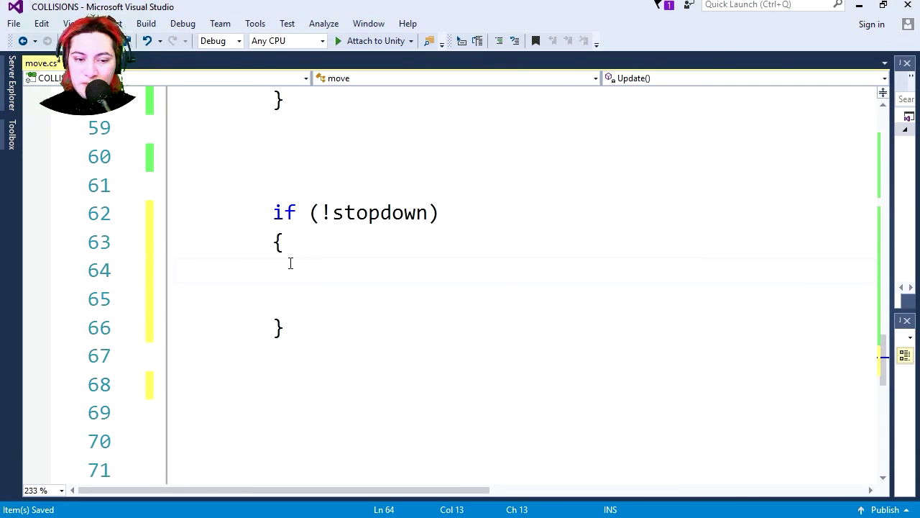
key("ctrl+v")
key("ctrl+s")
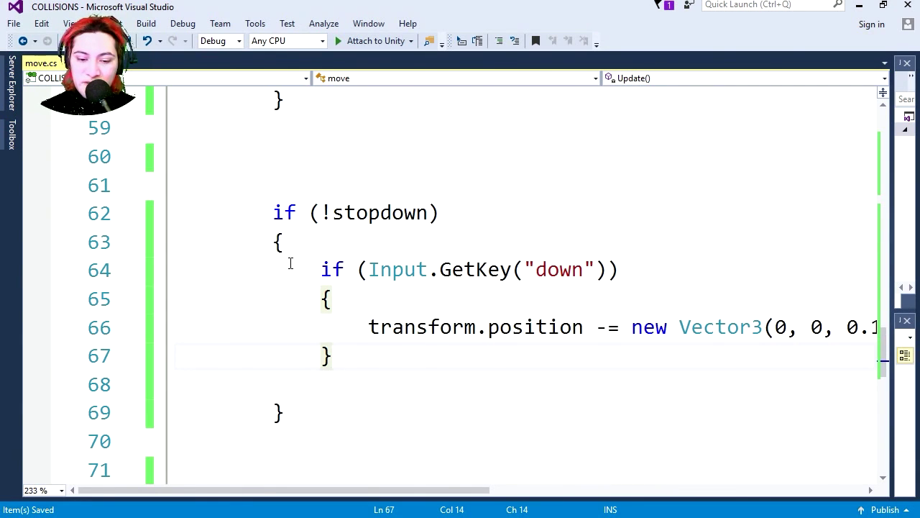
Step: Start Play mode in Unity and steer the red cube left, up and around the box
key("alt+Tab")
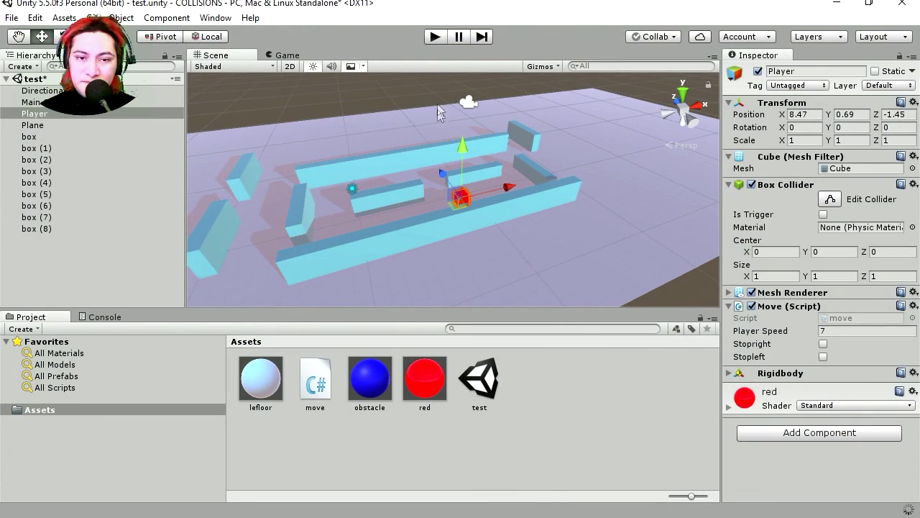
left_click(435, 36)
key("Left")
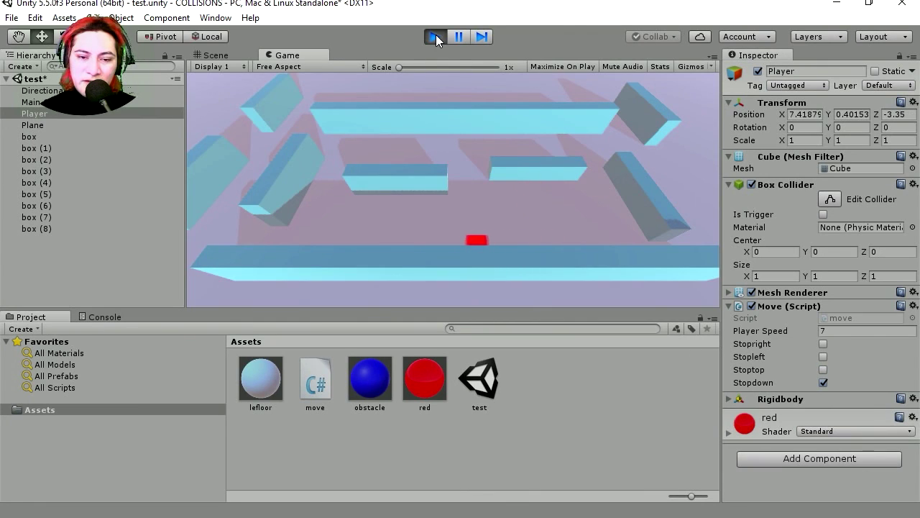
key("Up")
key("Left")
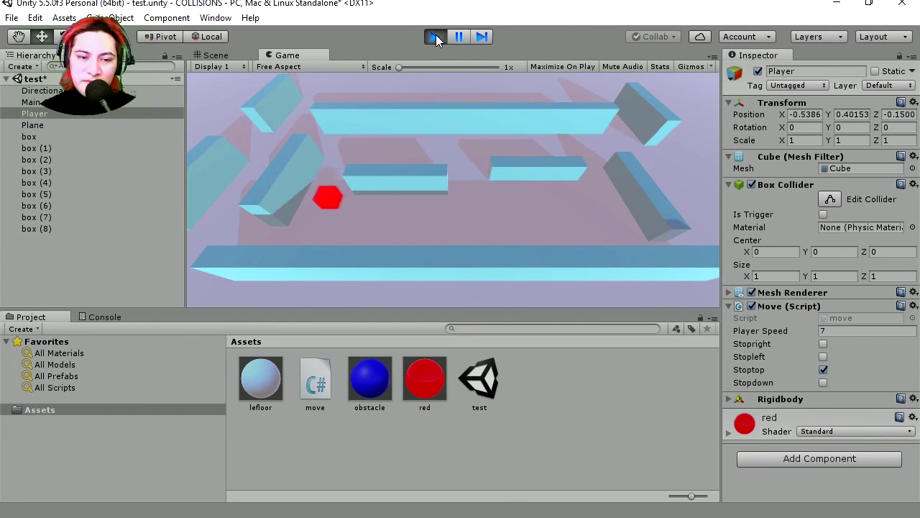
key("Up")
key("Right")
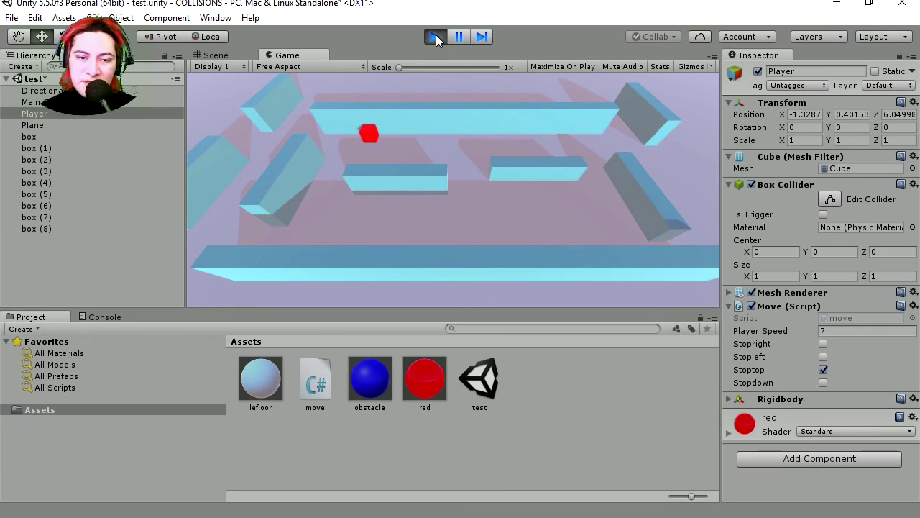
key("Down")
Step: Drive the cube right and left into the walls, then push it up against the box
key("Right")
key("Down")
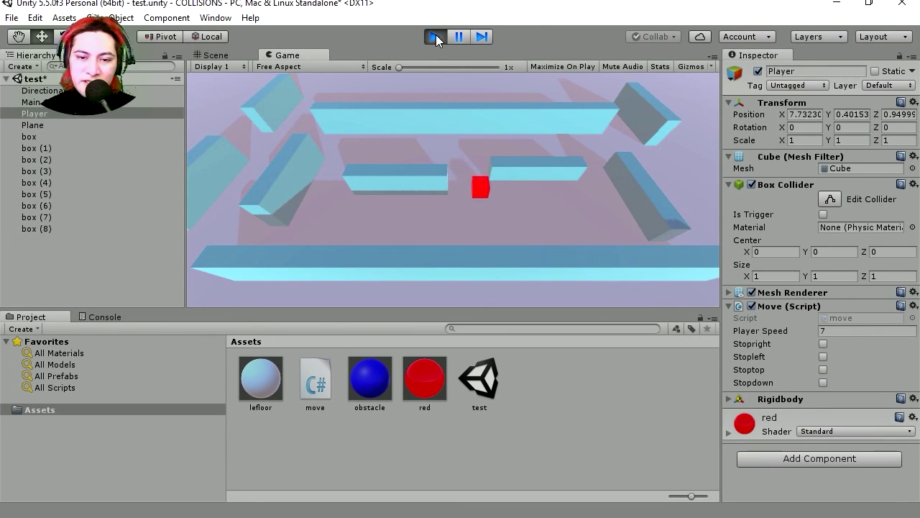
key("Right")
key("Left")
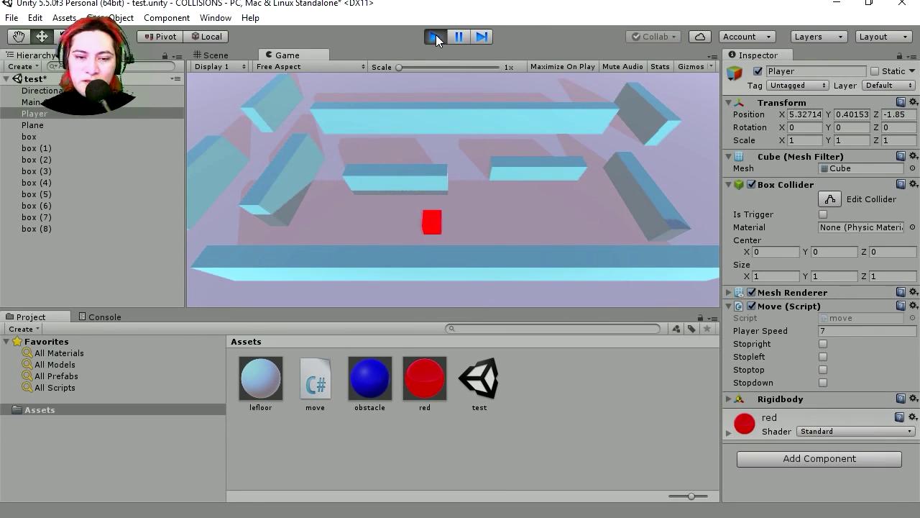
key("Right")
key("Right")
key("Left")
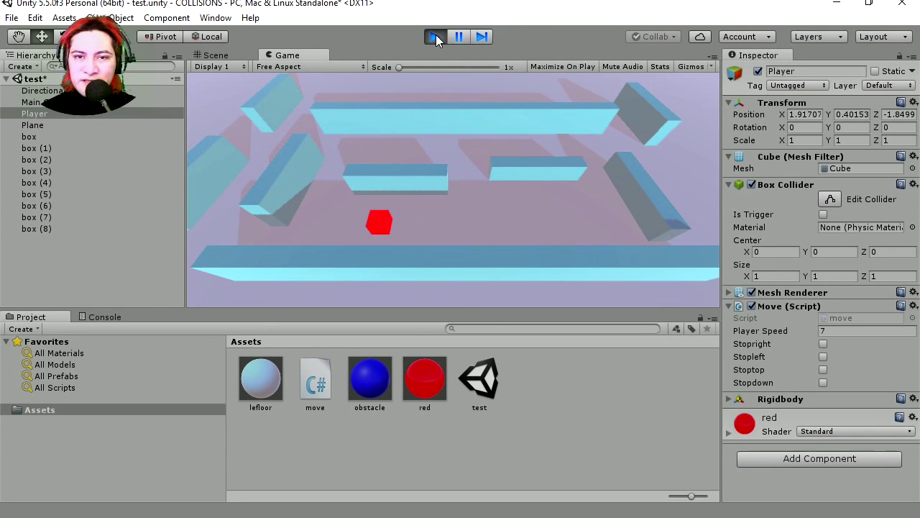
key("Right")
key("Up")
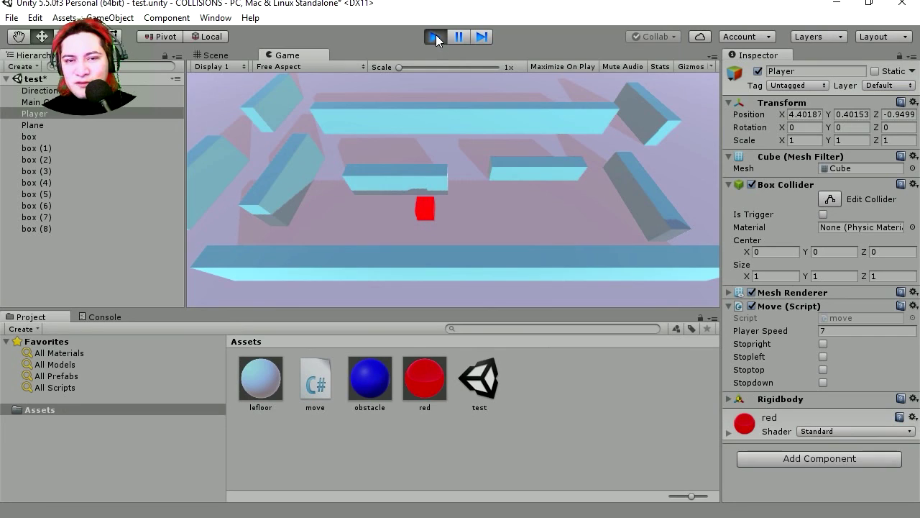